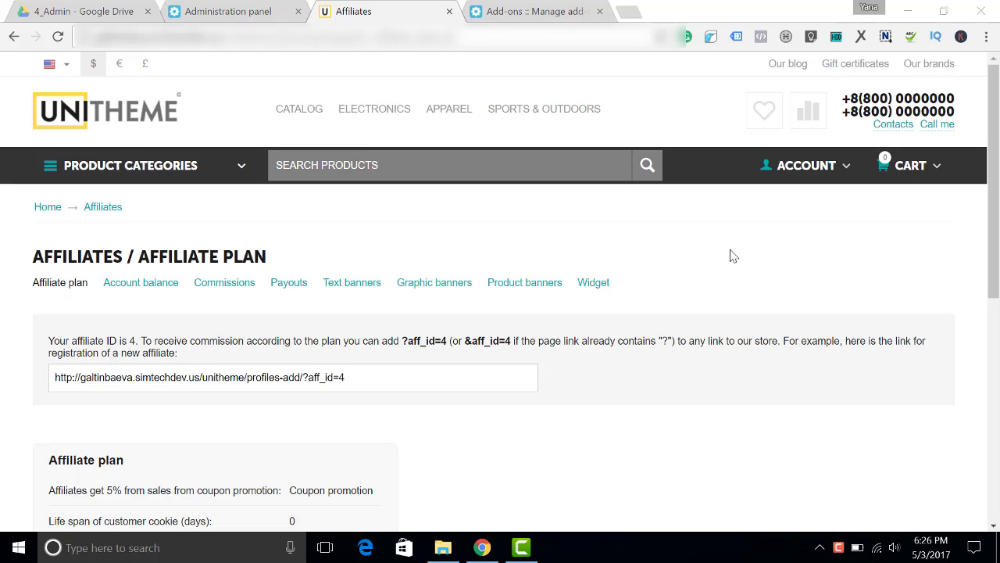
# Review the affiliate's coupon code on the storefront affiliate page
pyautogui.scroll(-2, 726, 256)
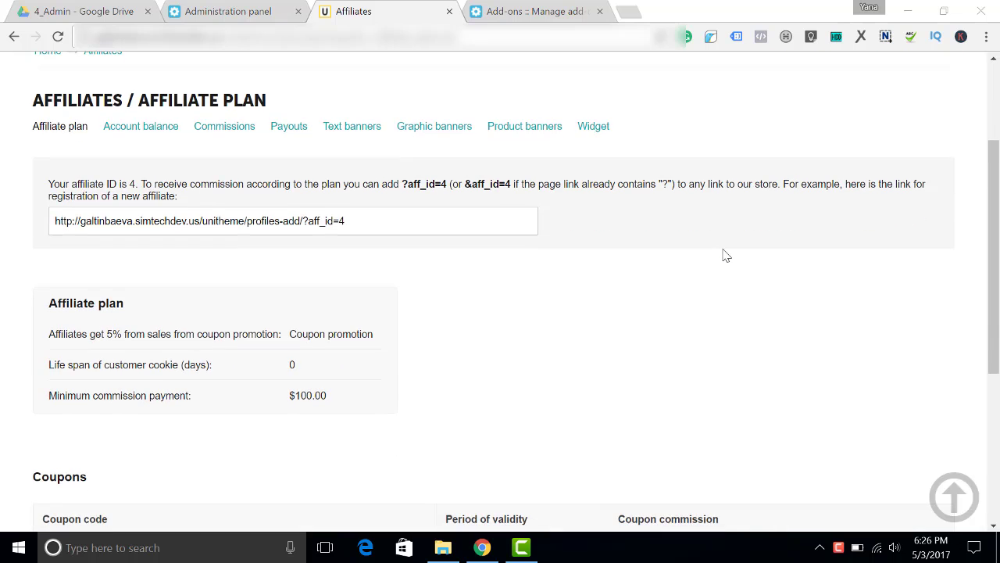
pyautogui.scroll(2, 727, 255)
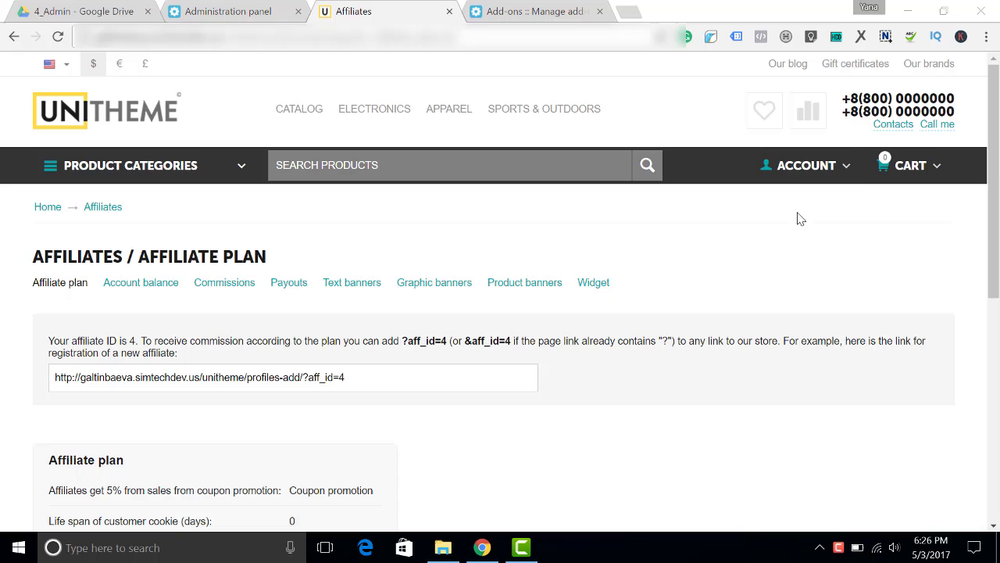
pyautogui.scroll(-3, 599, 268)
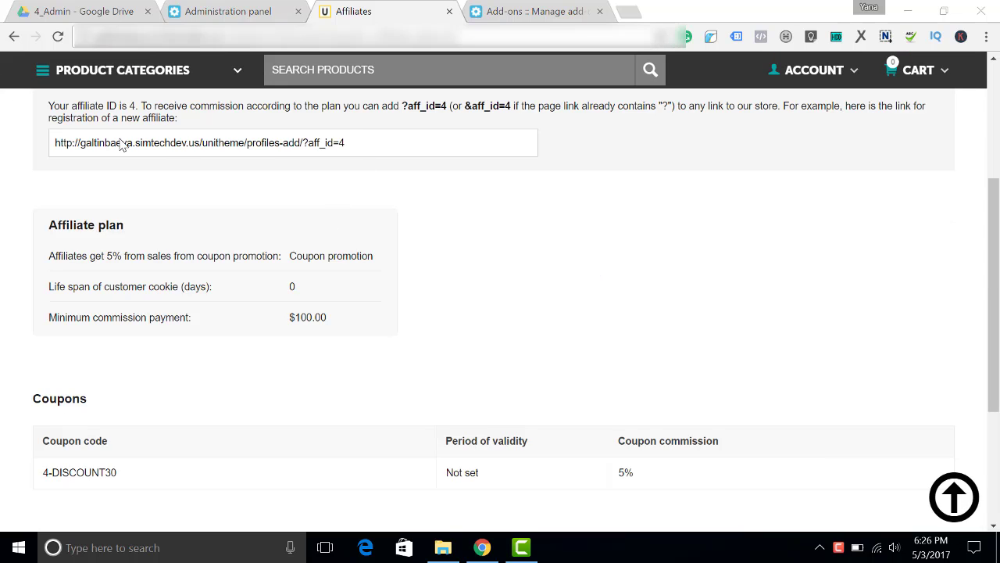
pyautogui.scroll(-1, 299, 220)
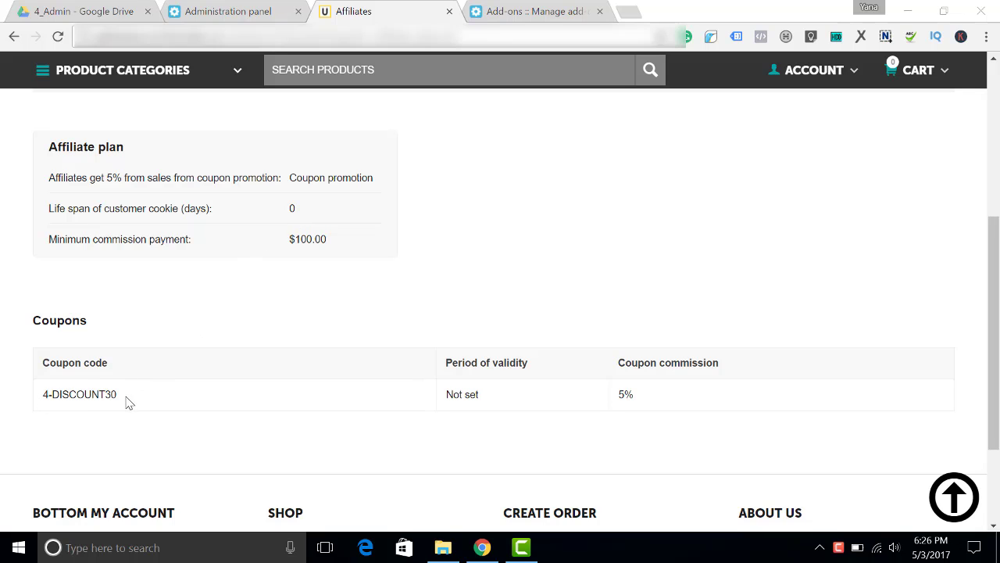
pyautogui.click(45, 395)
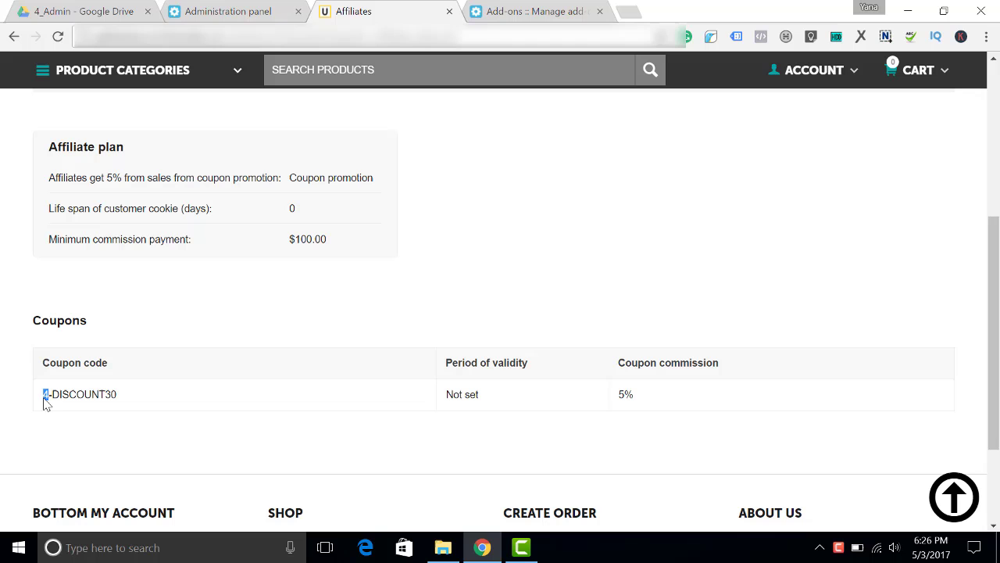
pyautogui.scroll(2, 317, 297)
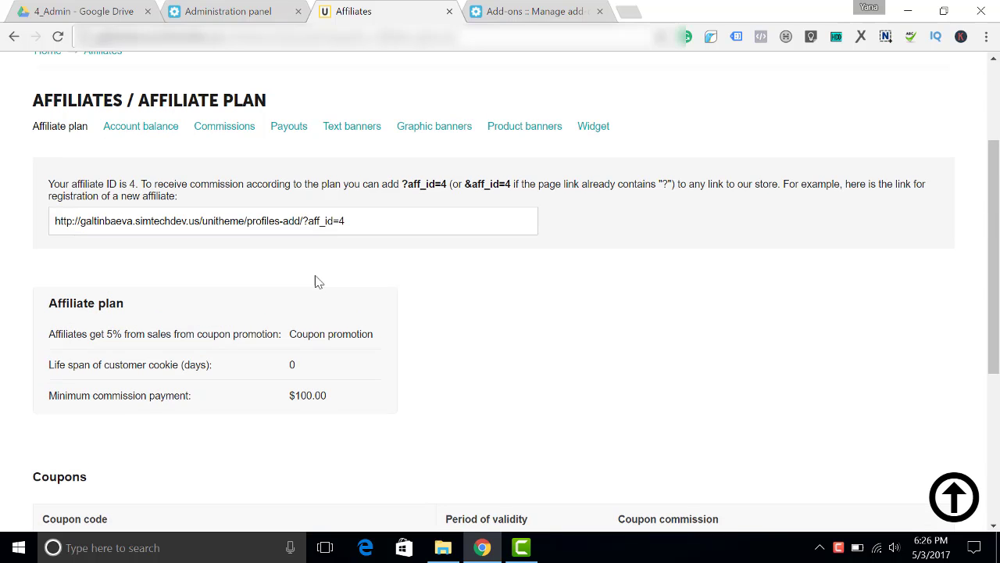
pyautogui.scroll(-2, 302, 312)
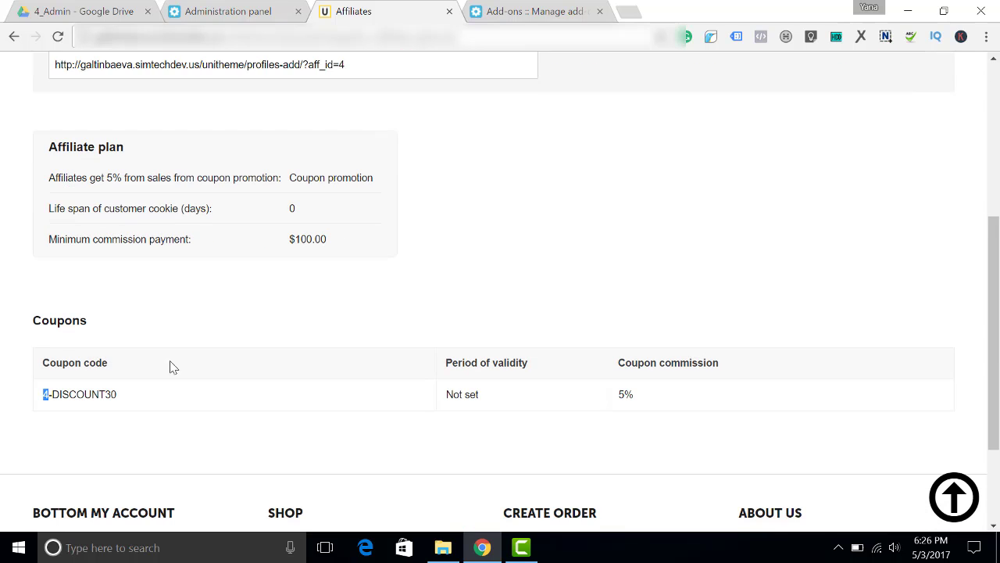
pyautogui.moveTo(117, 398); pyautogui.dragTo(55, 398)
pyautogui.click(55, 399)
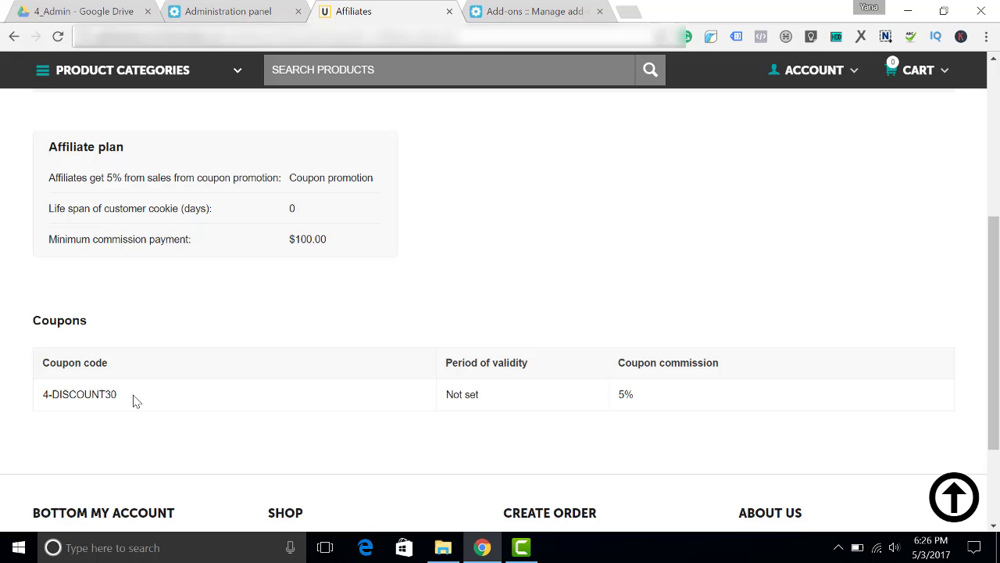
pyautogui.scroll(1, 125, 394)
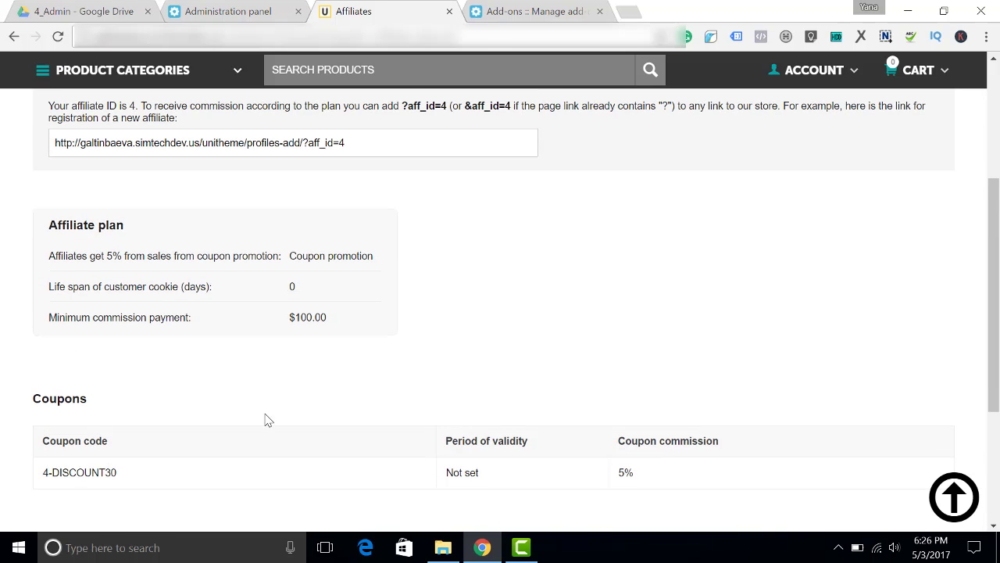
pyautogui.scroll(2, 268, 408)
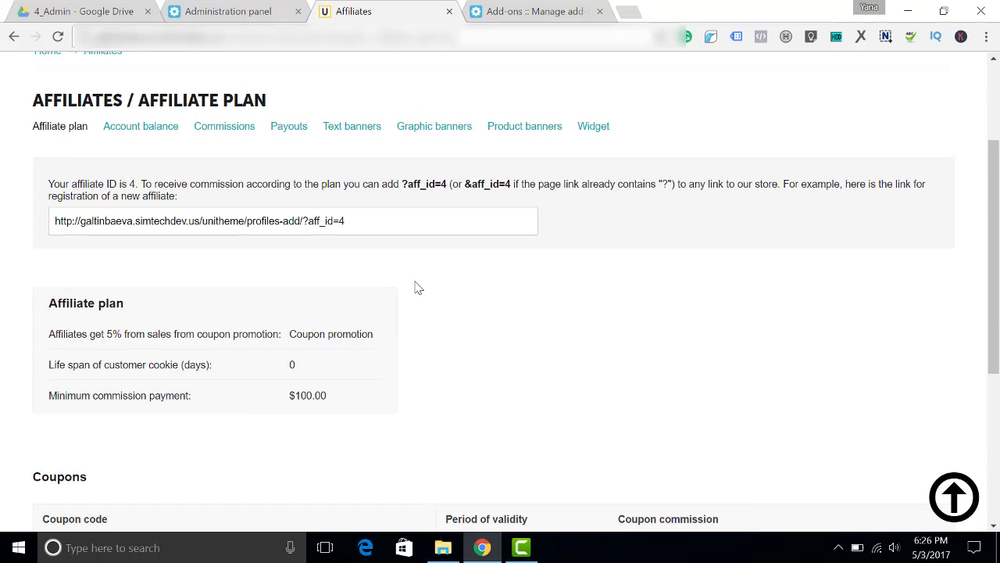
# In admin, open the DISCOUNT30 promotion and check its coupon condition and 30% order discount
pyautogui.hotkey('ctrl', 'shift', 'Tab')
pyautogui.moveTo(275, 94)
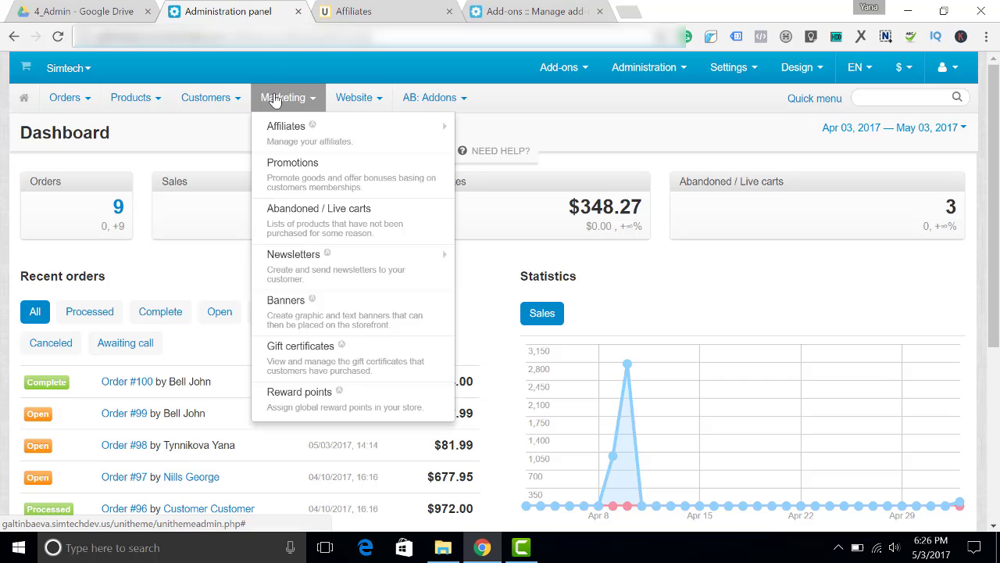
pyautogui.click(305, 184)
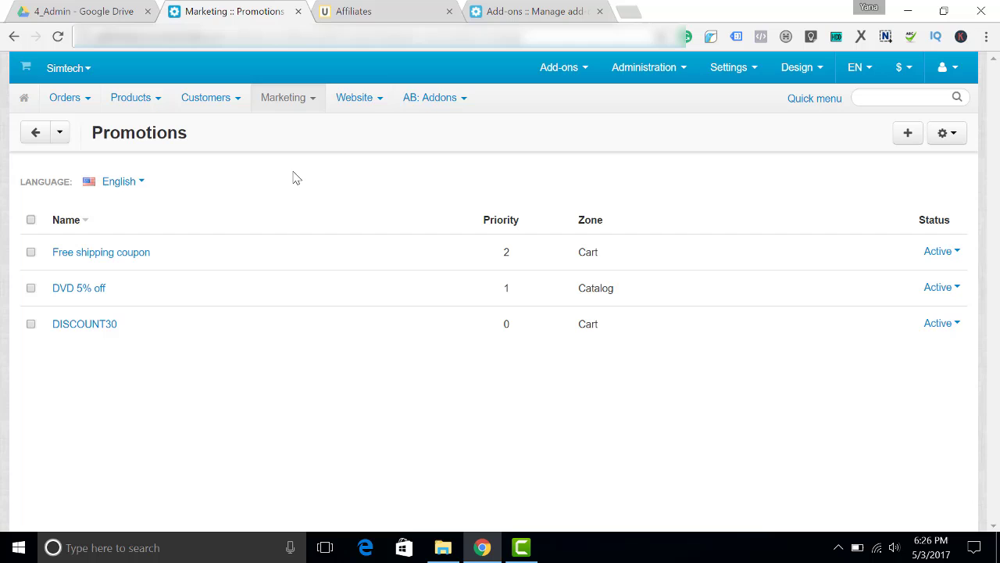
pyautogui.click(94, 326)
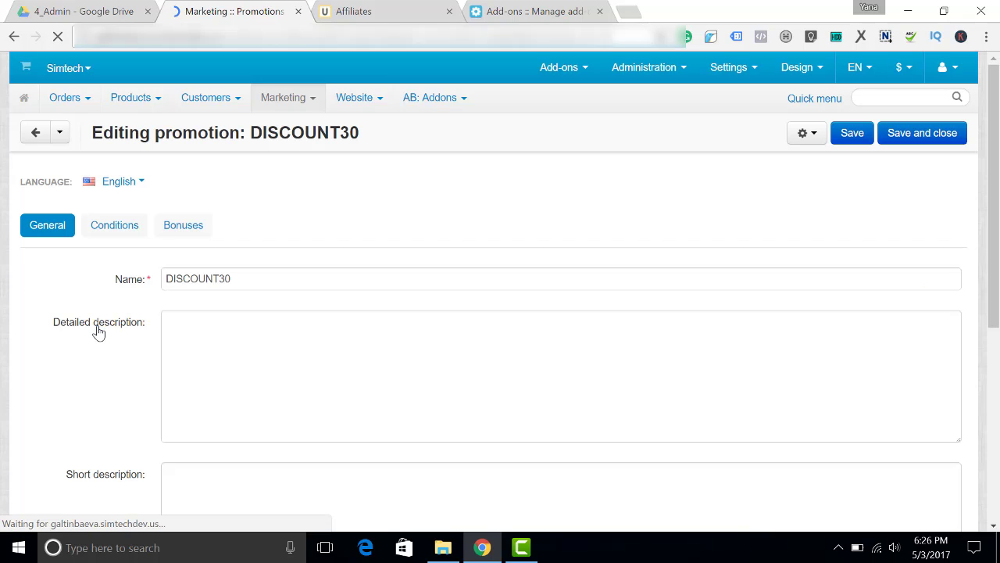
pyautogui.click(124, 230)
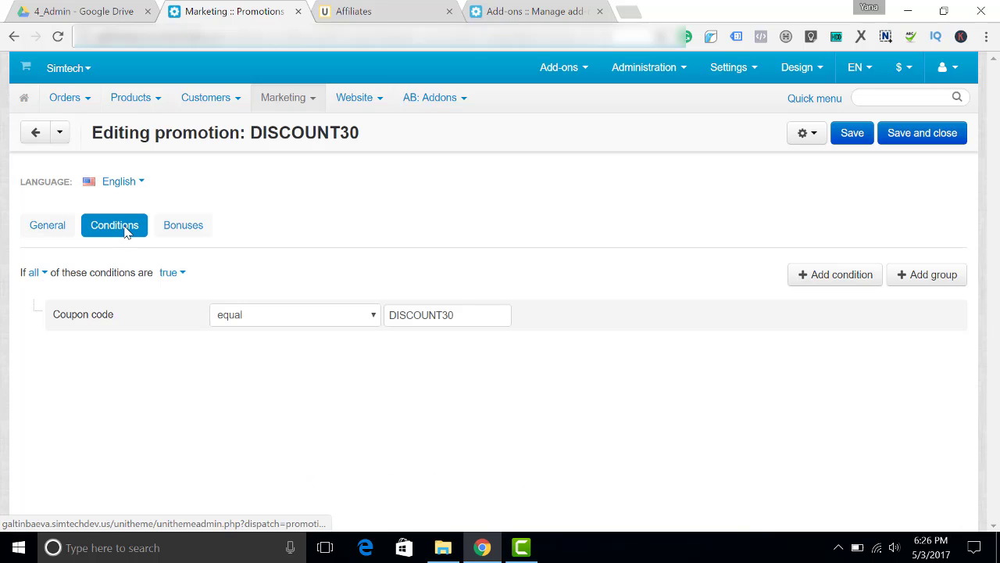
pyautogui.click(177, 233)
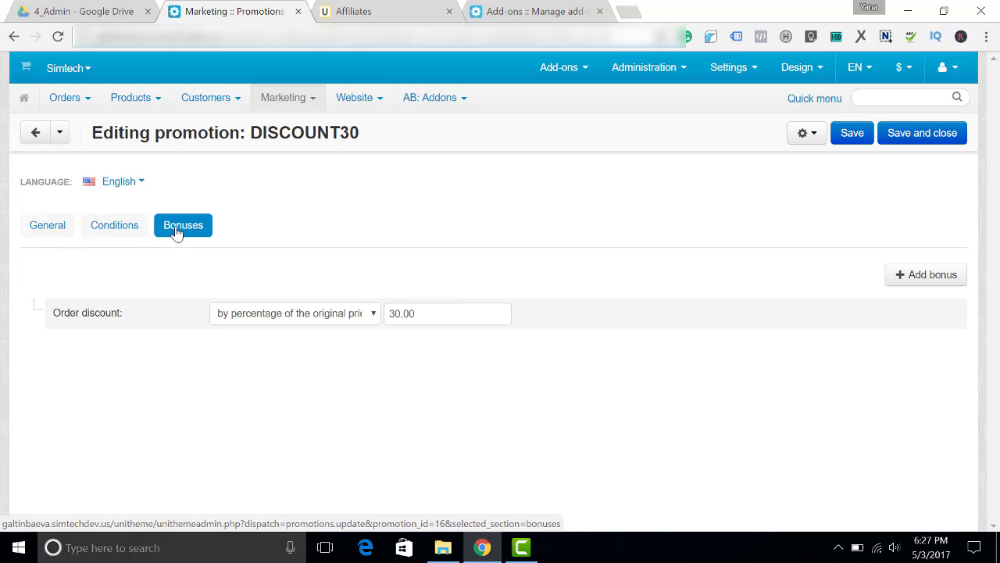
pyautogui.moveTo(291, 105)
pyautogui.moveTo(292, 127)
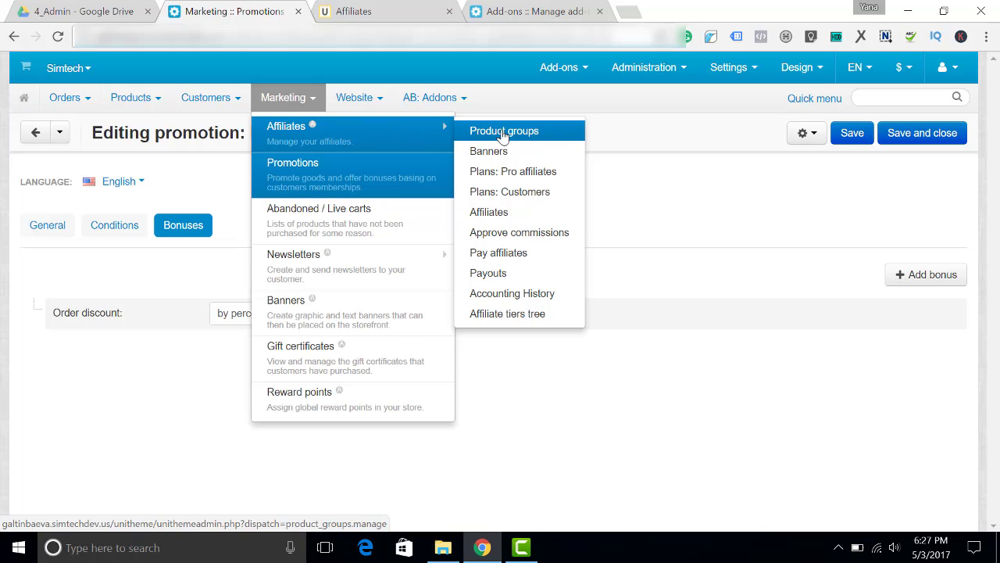
# Review the existing Coupon promotion affiliate plan, then delete it from the Plans list
pyautogui.click(494, 182)
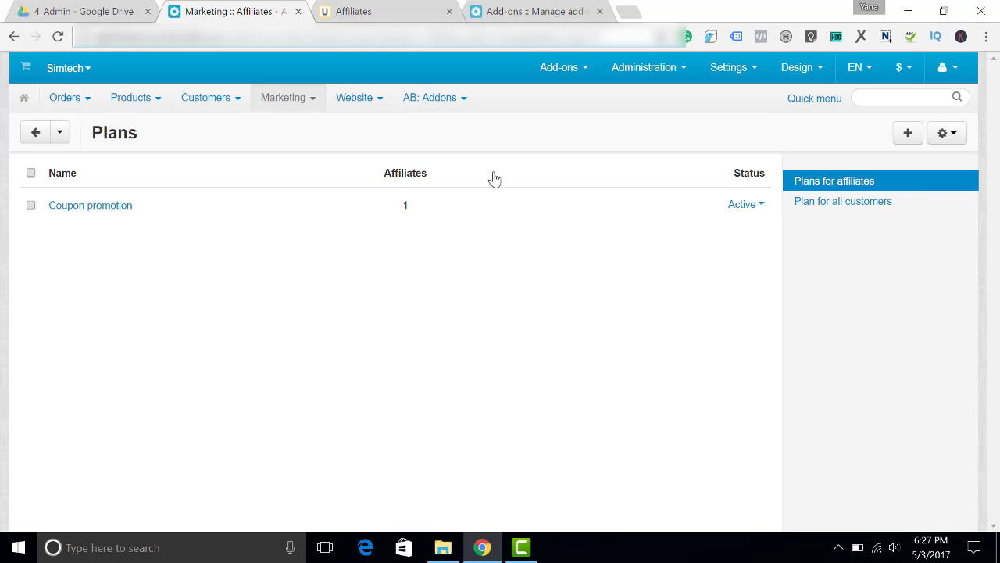
pyautogui.click(115, 213)
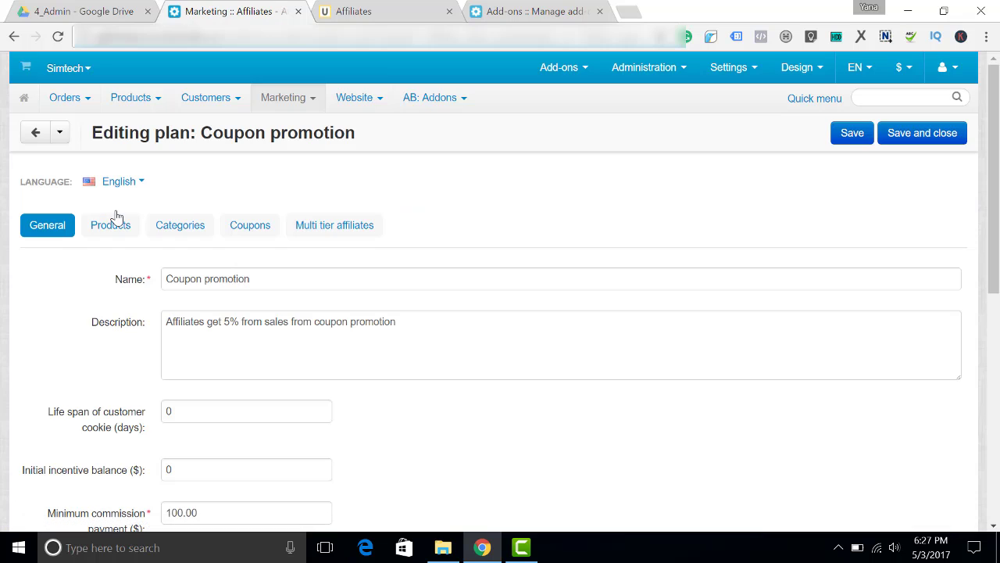
pyautogui.click(14, 36)
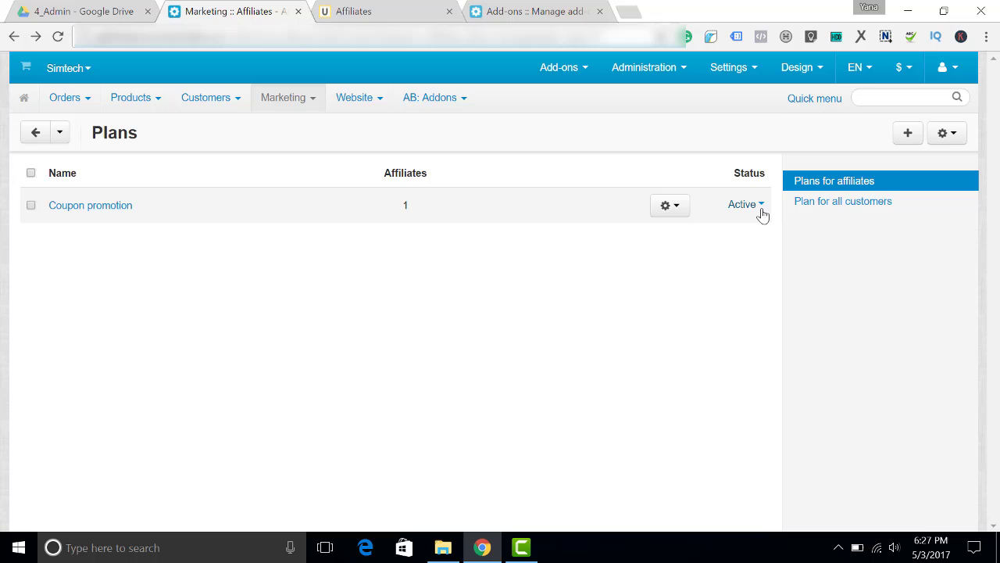
pyautogui.click(687, 205)
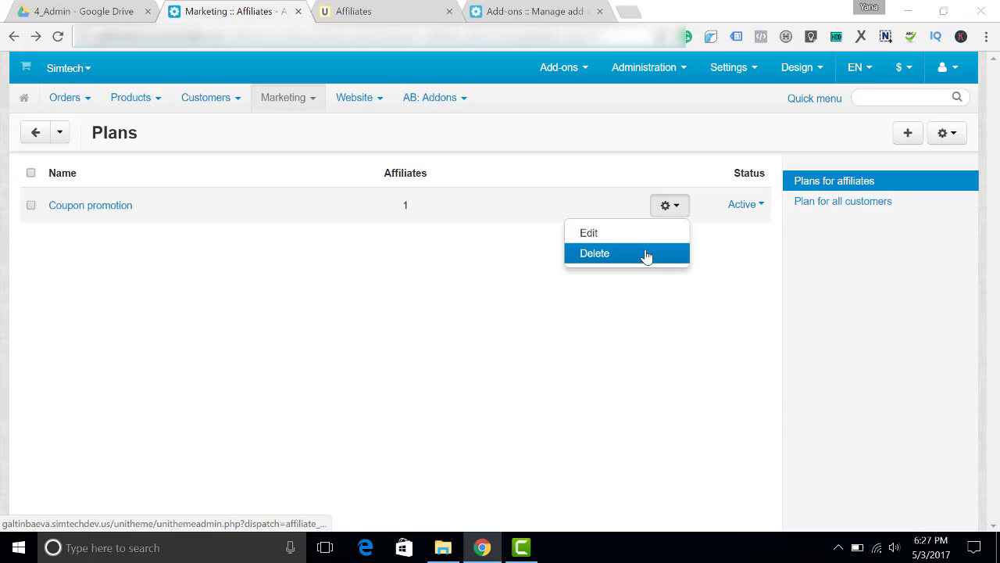
pyautogui.click(648, 254)
pyautogui.click(542, 126)
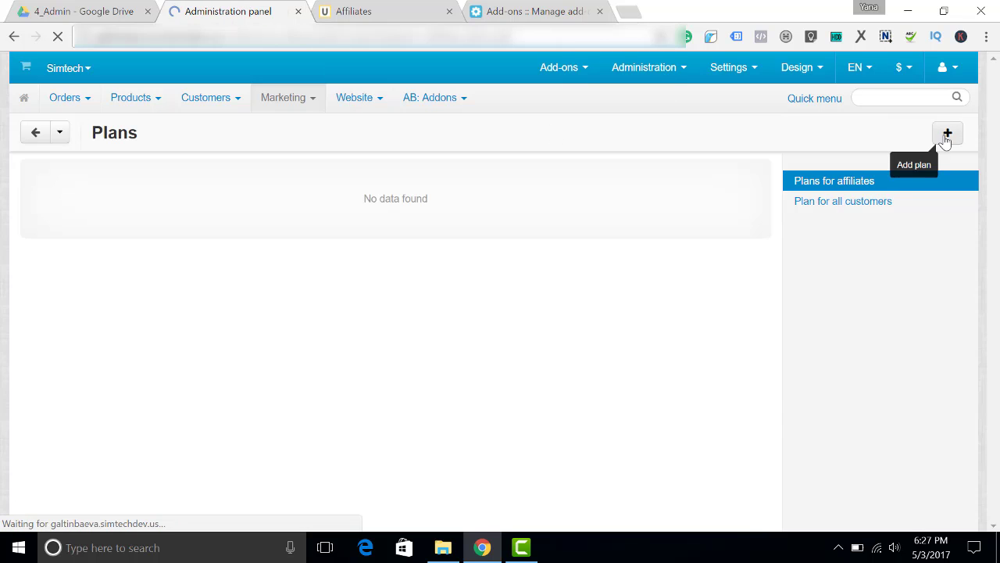
# Start a new plan named 'Coupon promotion', described '30% discount for customers, 5% commission for affiliates'
pyautogui.click(947, 133)
pyautogui.click(250, 270)
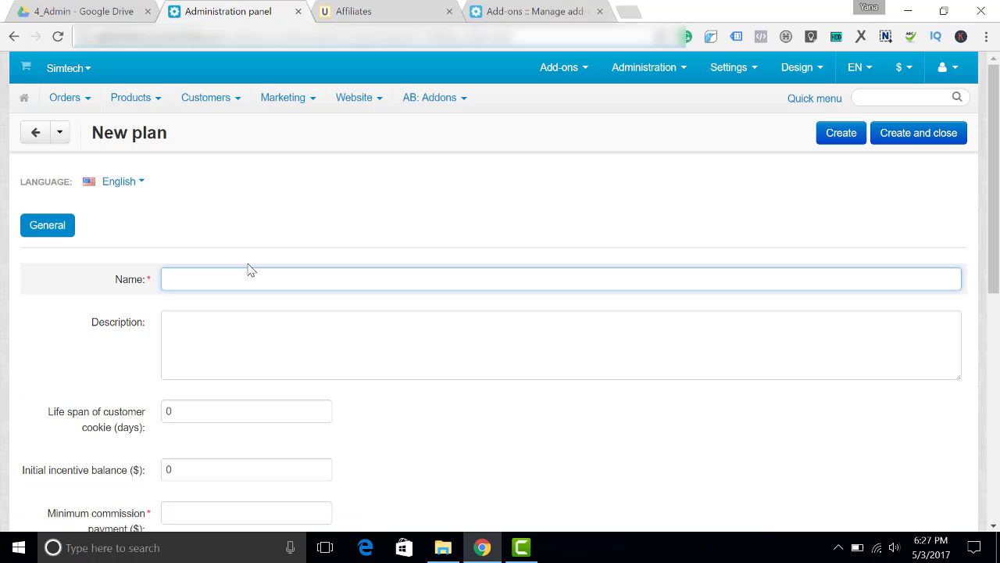
pyautogui.write('Co')
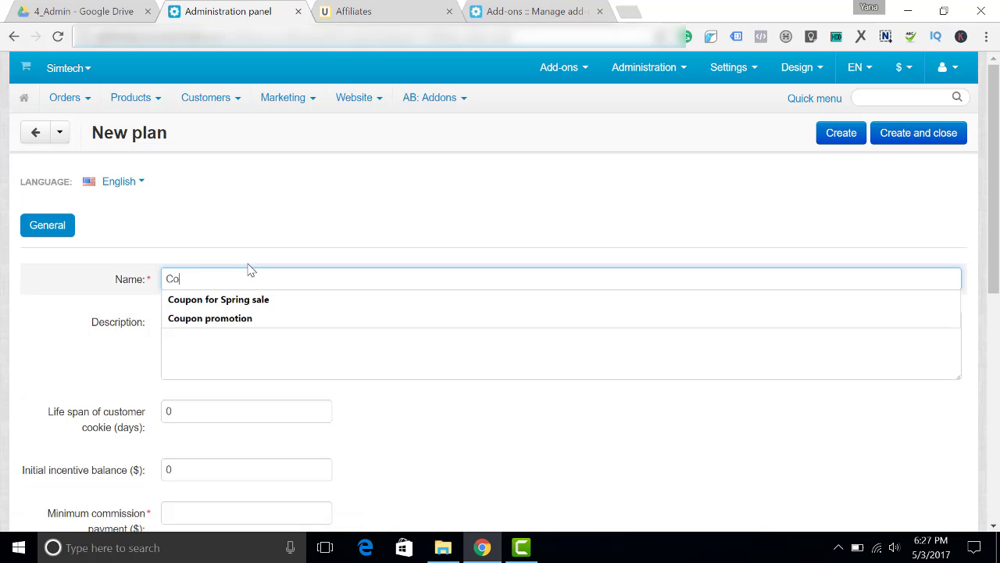
pyautogui.write('upo')
pyautogui.click(276, 318)
pyautogui.click(275, 324)
pyautogui.write('30% di')
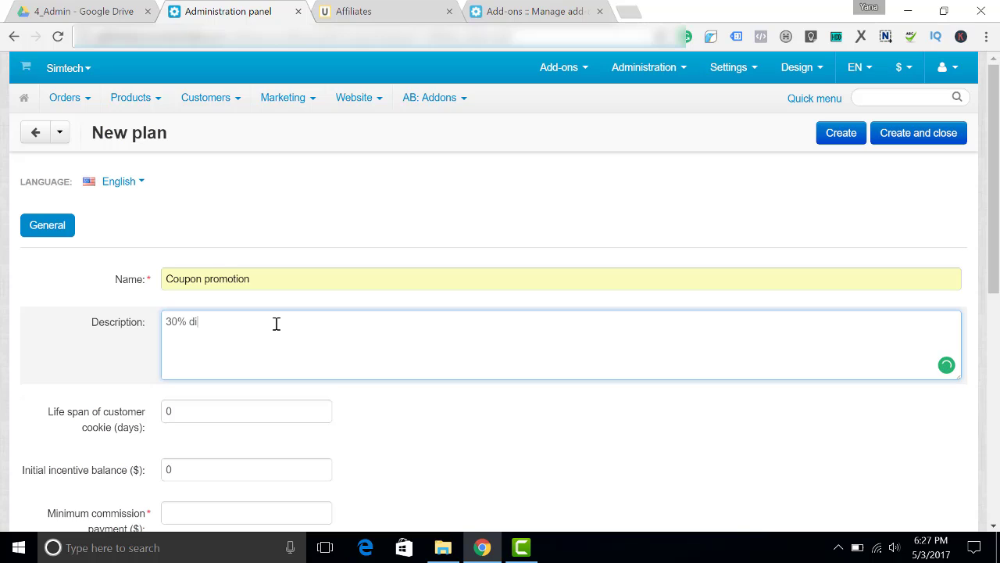
pyautogui.write('scount for customers, 5% commission for affiliates')
pyautogui.click(70, 347)
# Set the minimum commission payment to 50 and create the plan
pyautogui.scroll(-3, 73, 346)
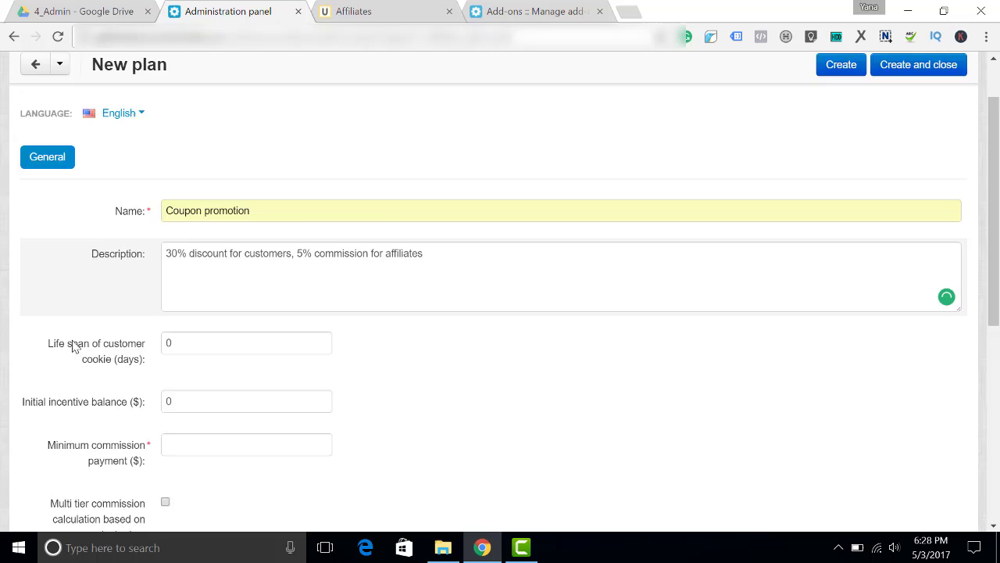
pyautogui.scroll(-3, 94, 313)
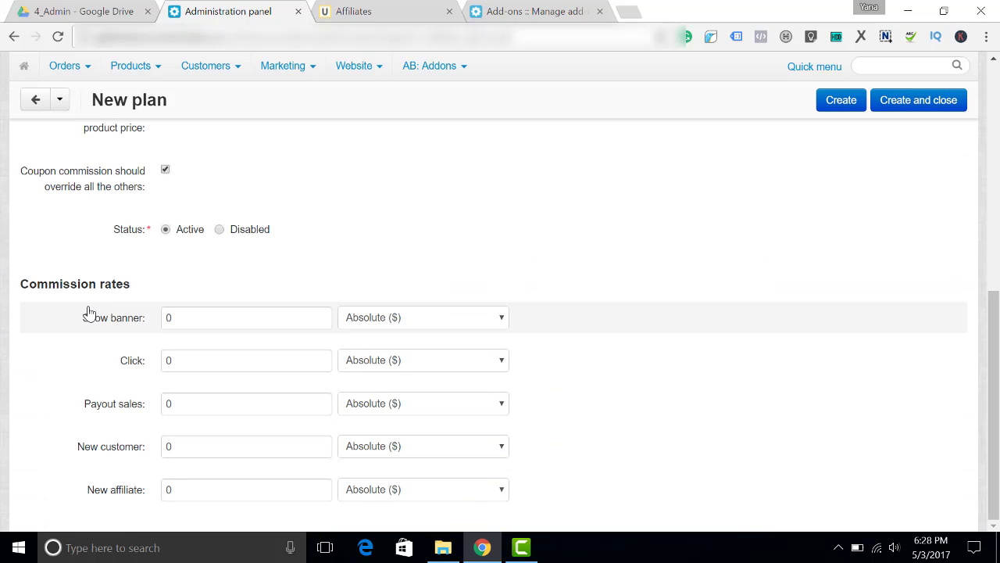
pyautogui.scroll(6, 89, 309)
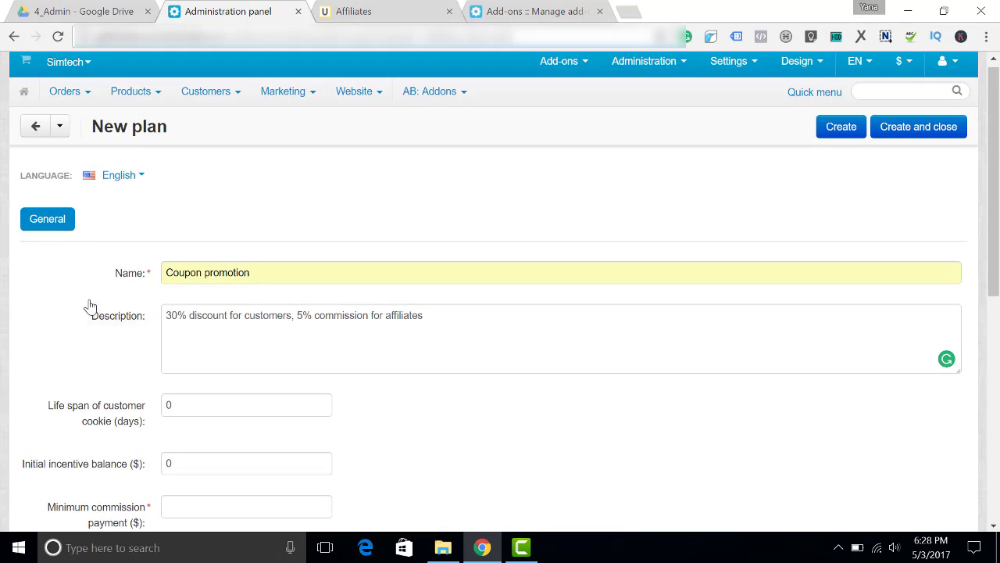
pyautogui.click(842, 127)
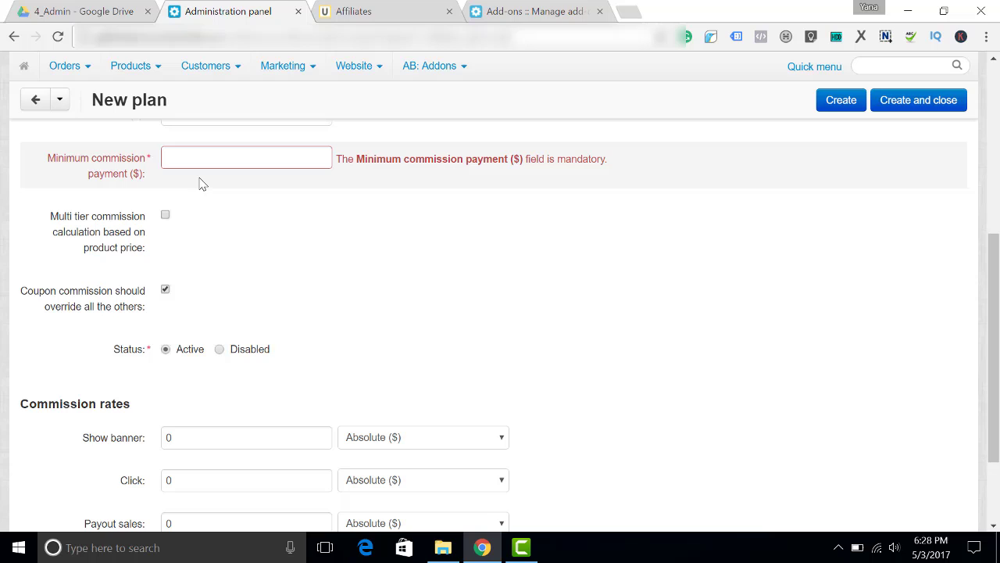
pyautogui.click(229, 161)
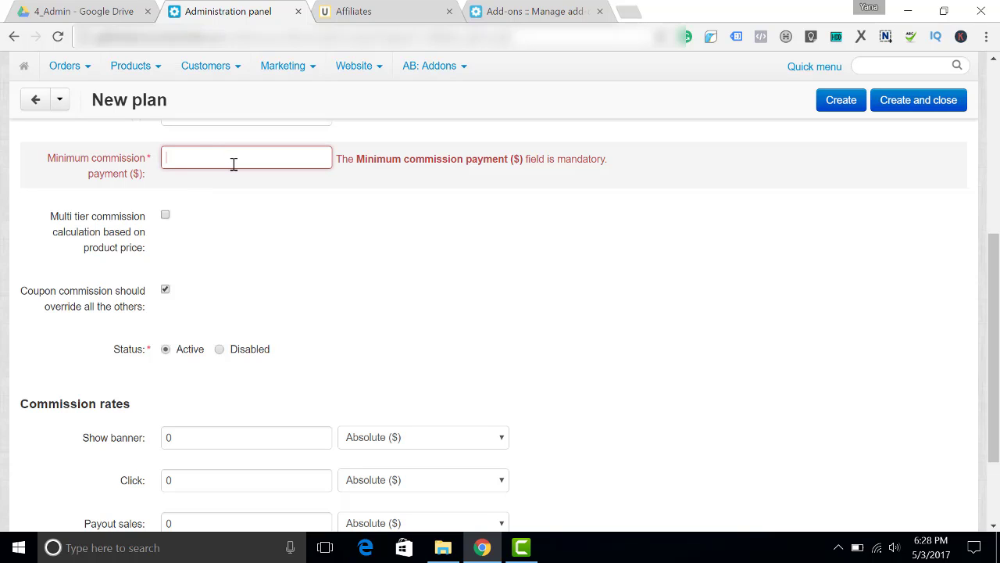
pyautogui.write('50')
pyautogui.click(842, 101)
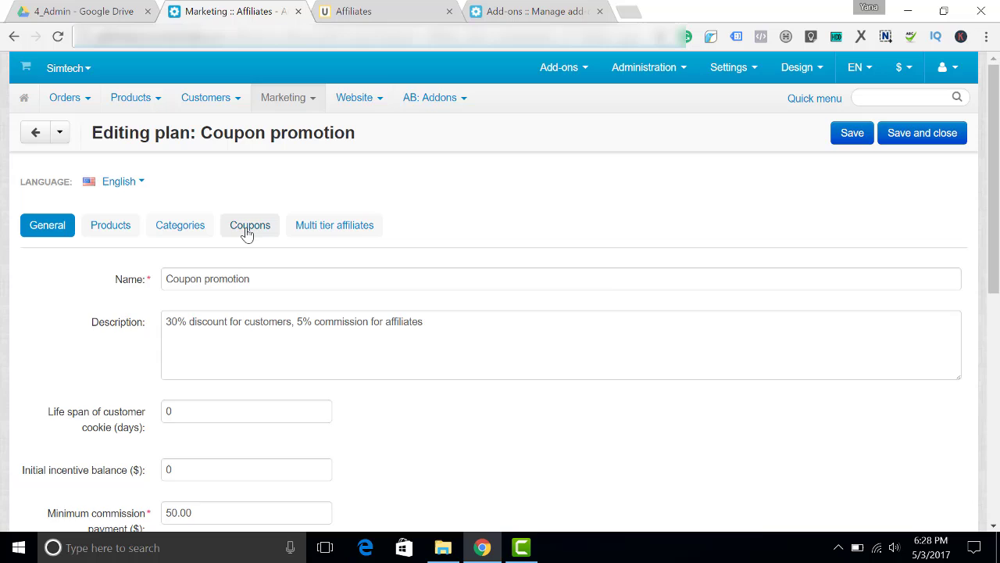
# Attach coupon DISCOUNT30 to the plan with a 30 Percent (%) commission
pyautogui.click(247, 230)
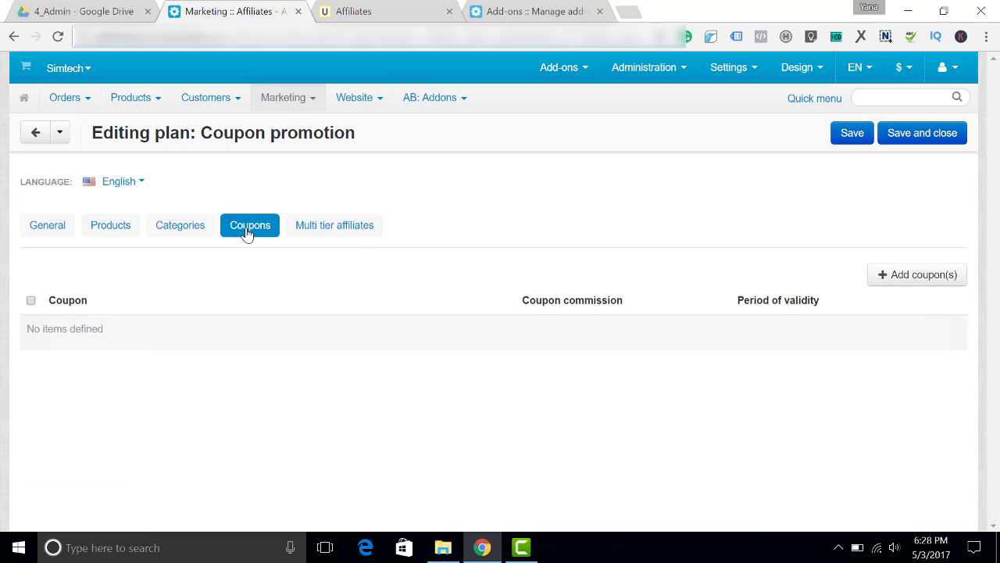
pyautogui.click(929, 284)
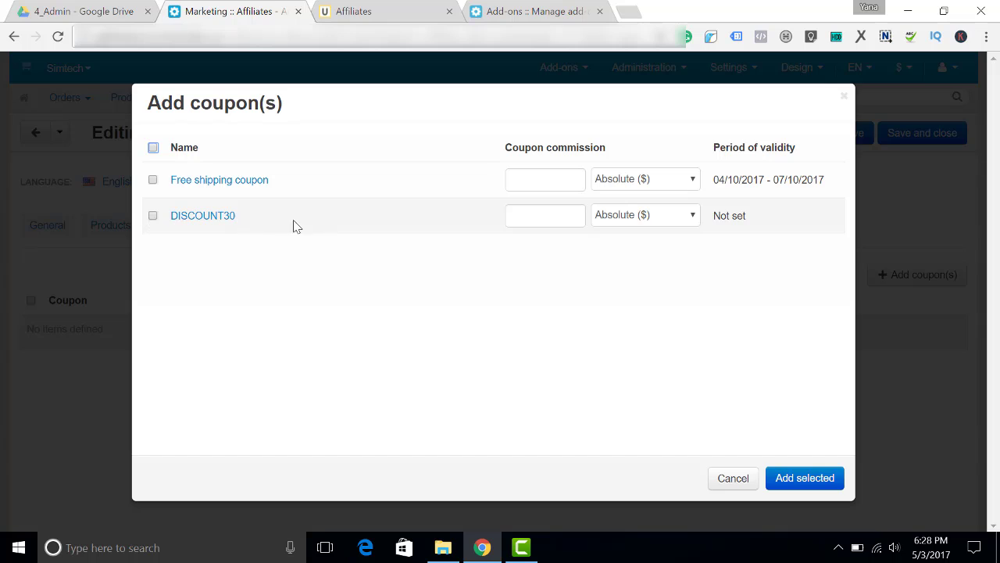
pyautogui.click(153, 216)
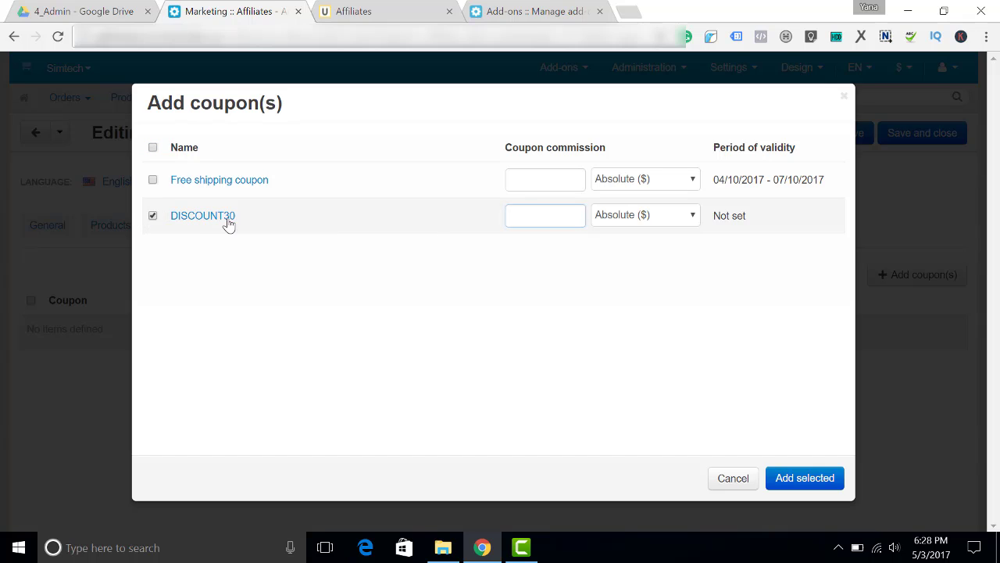
pyautogui.click(552, 220)
pyautogui.write('30')
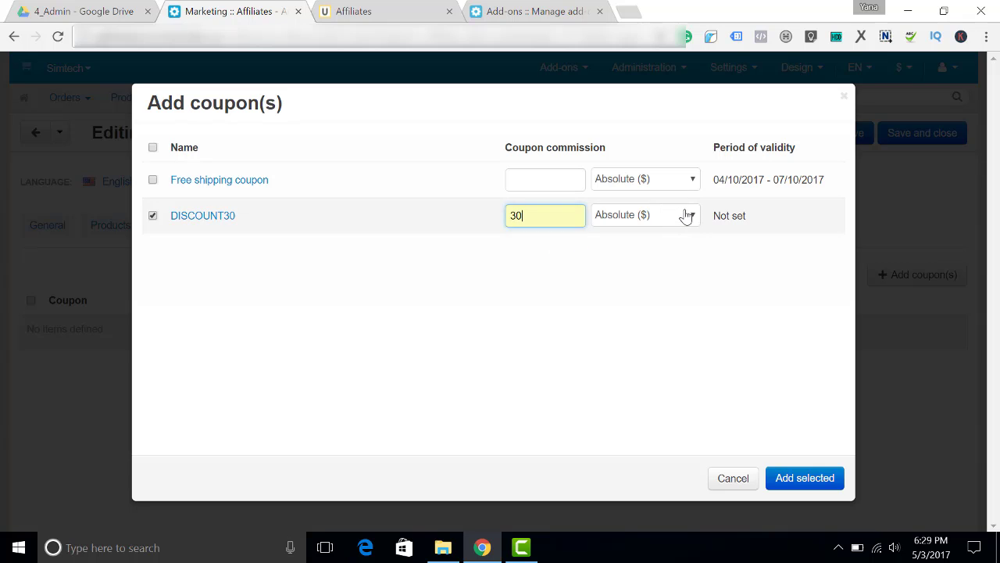
pyautogui.click(687, 215)
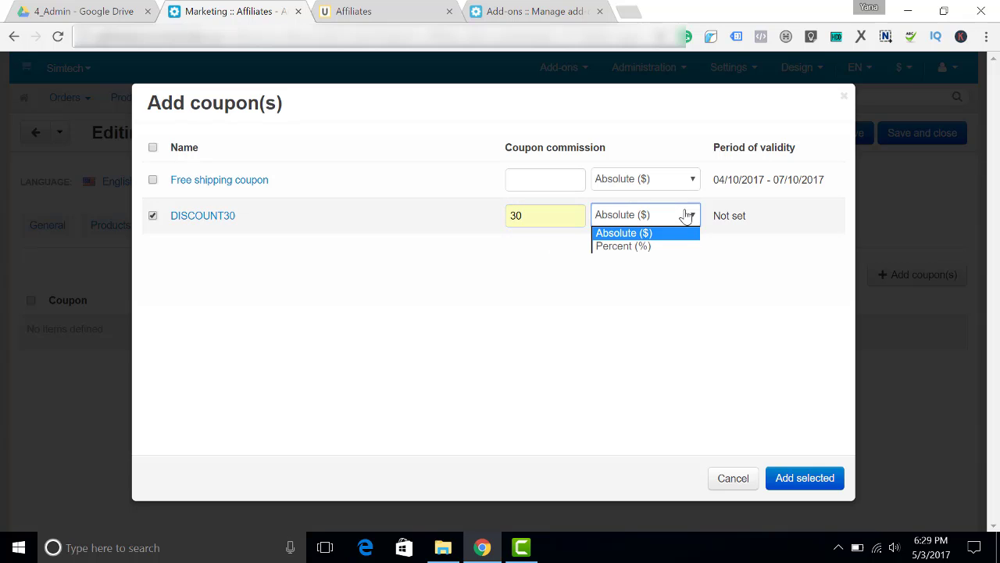
pyautogui.click(661, 247)
pyautogui.click(814, 478)
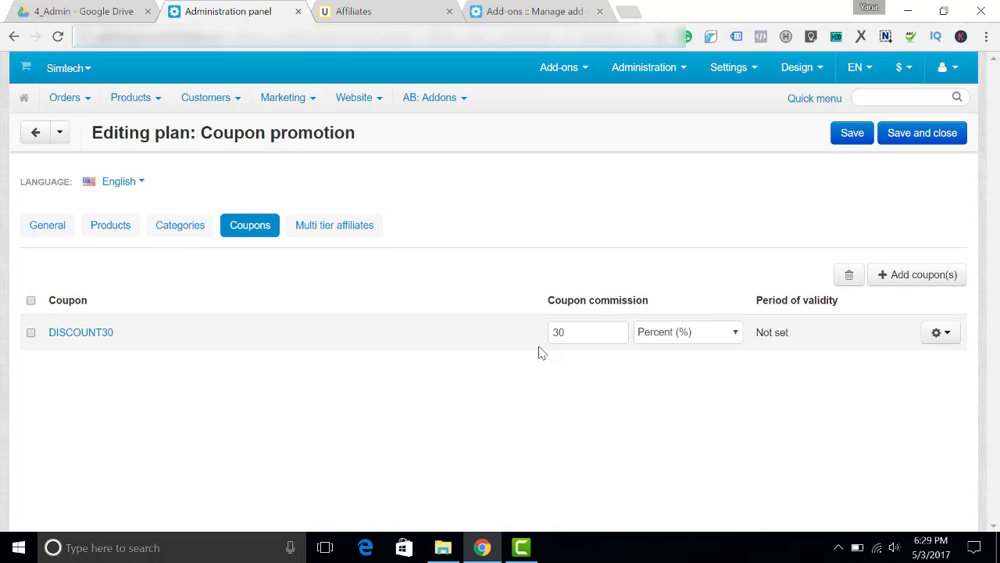
# Assign affiliate 4 to the Coupon promotion plan, save, and view the storefront affiliate page
pyautogui.moveTo(299, 102)
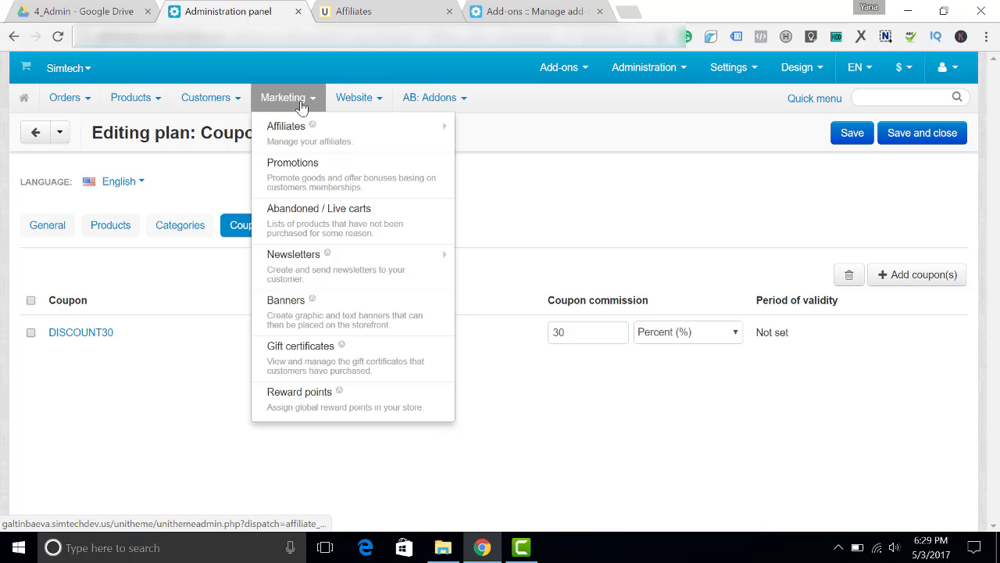
pyautogui.moveTo(291, 129)
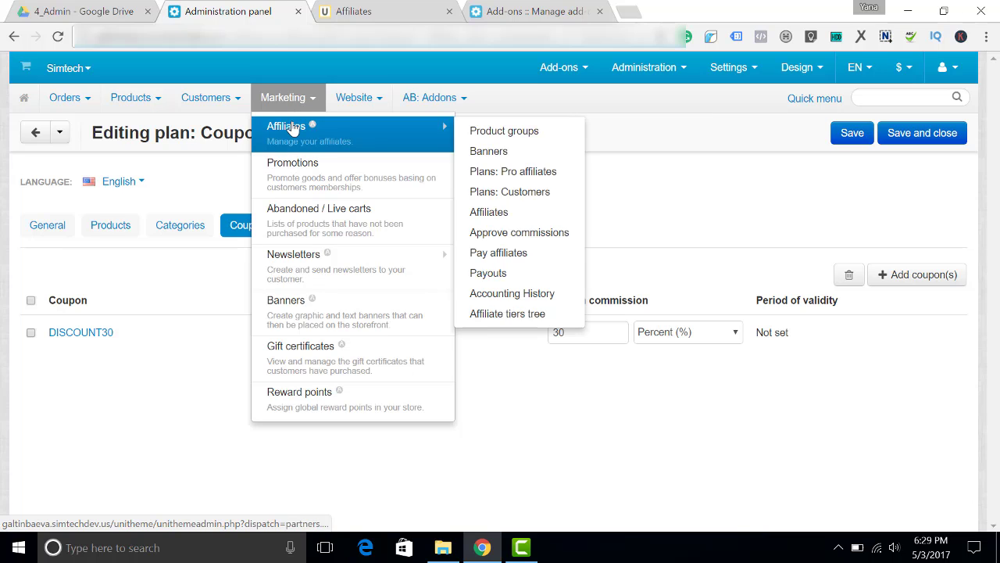
pyautogui.click(510, 214)
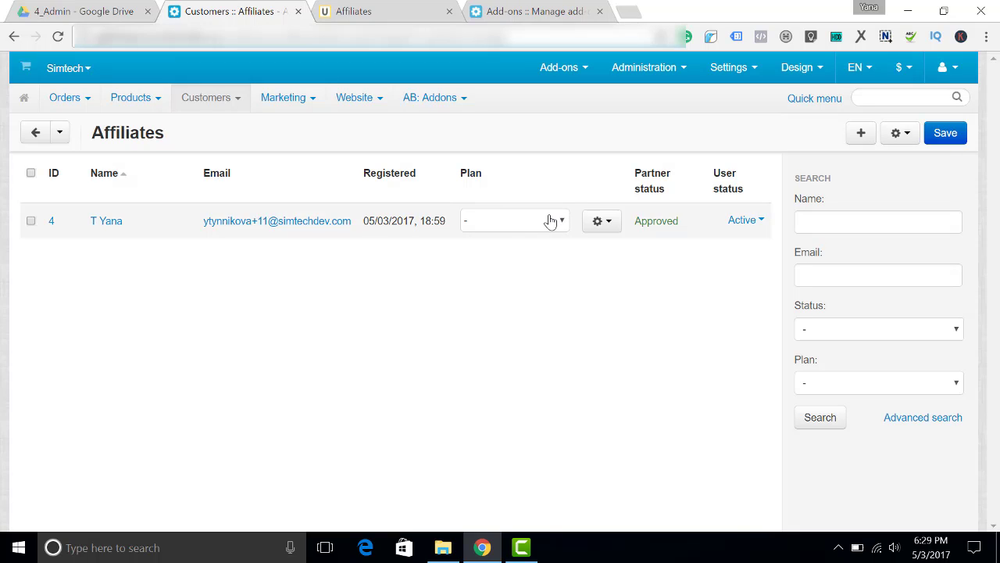
pyautogui.click(551, 221)
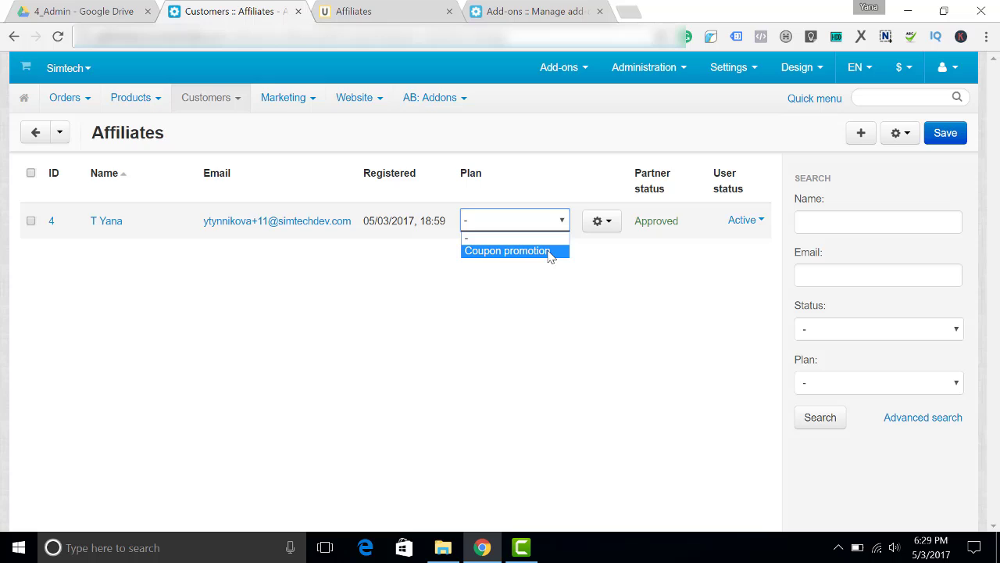
pyautogui.click(551, 253)
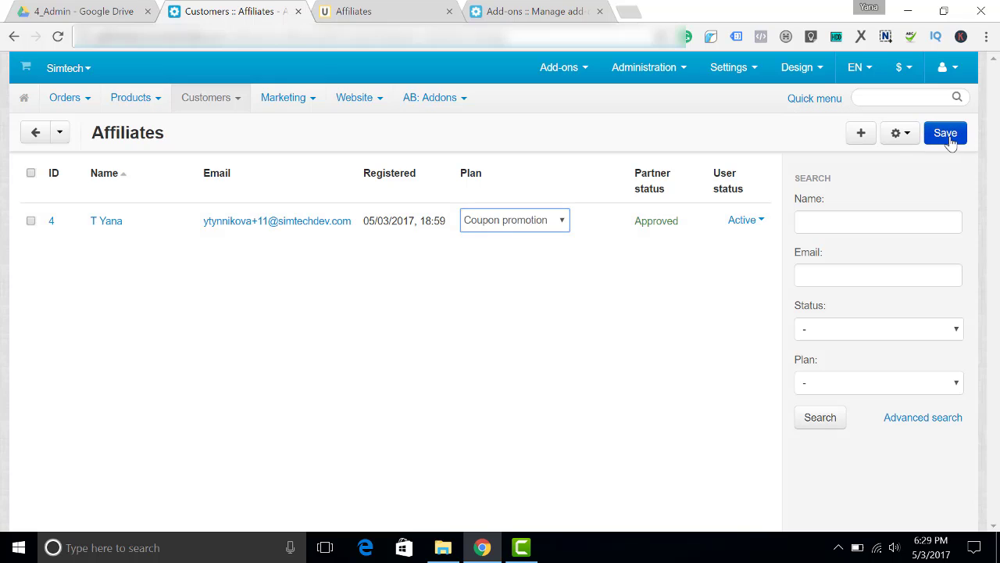
pyautogui.click(946, 133)
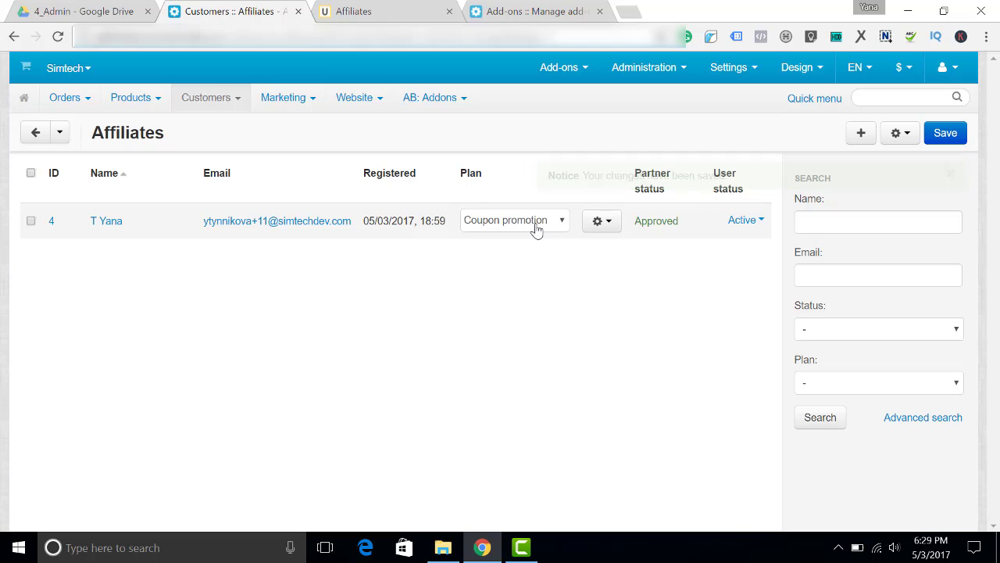
pyautogui.hotkey('ctrl', 'Tab')
# Review the storefront Affiliate plan and Coupons tables, then return to the admin Affiliates list
pyautogui.scroll(1, 457, 285)
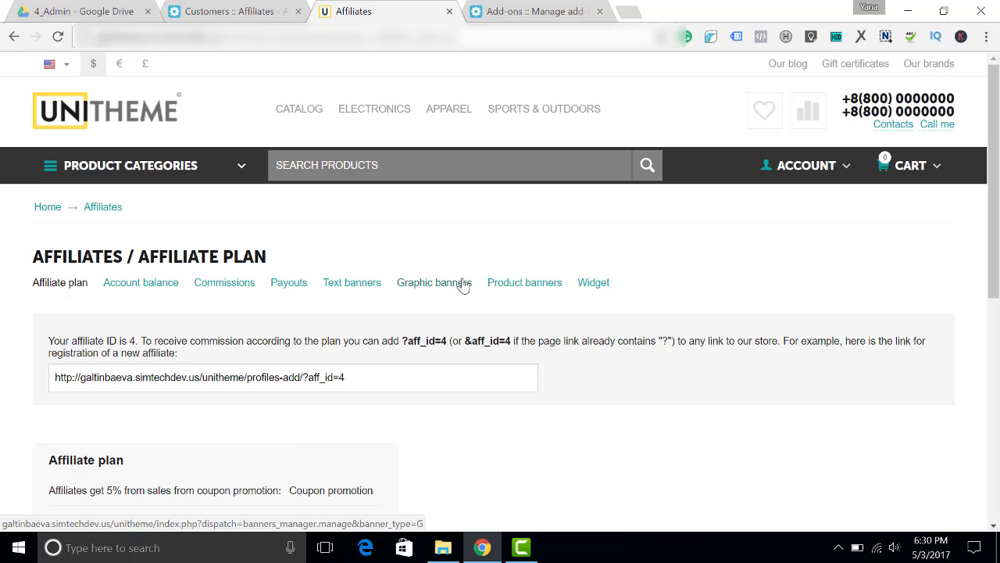
pyautogui.scroll(-3, 463, 286)
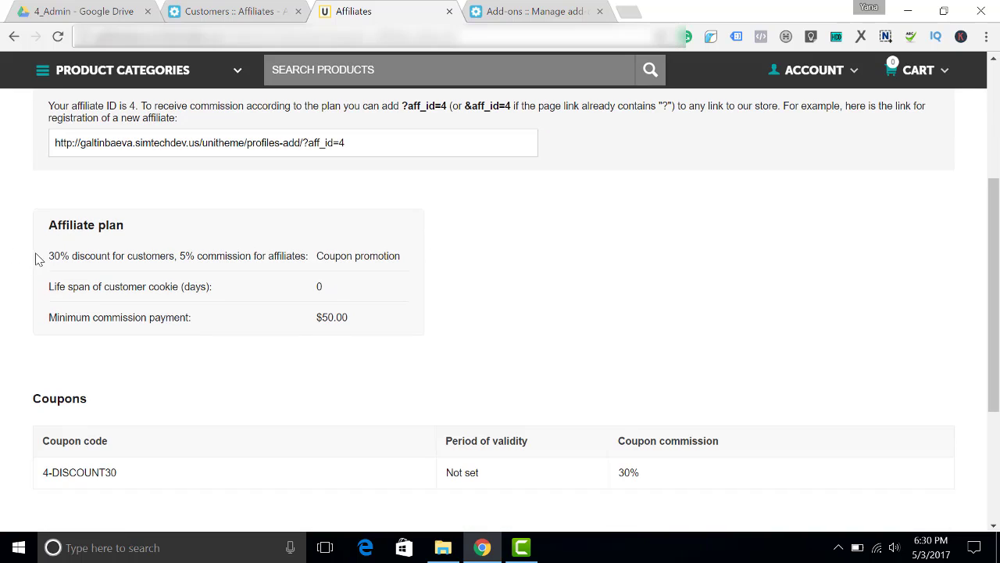
pyautogui.moveTo(48, 255); pyautogui.dragTo(268, 258)
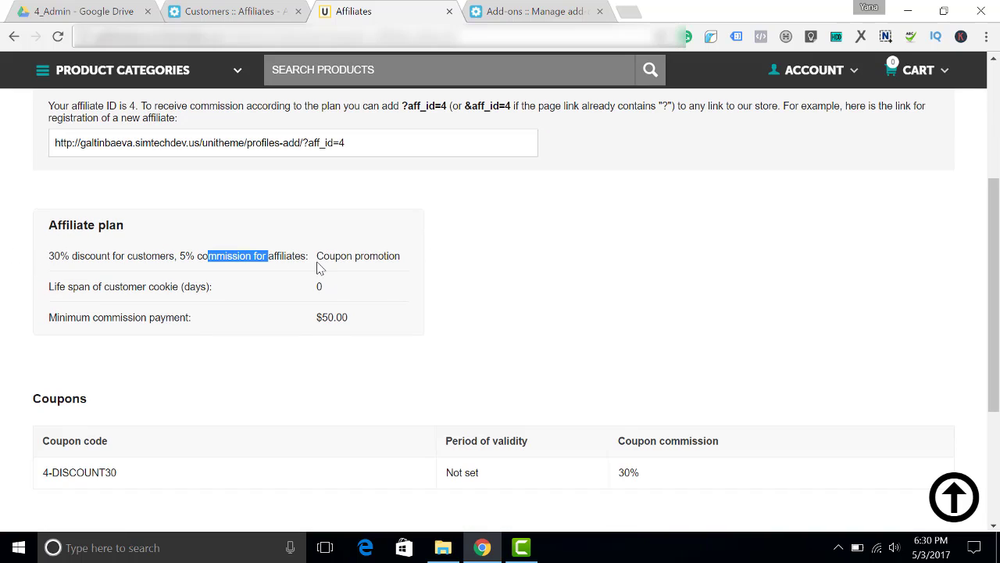
pyautogui.click(115, 347)
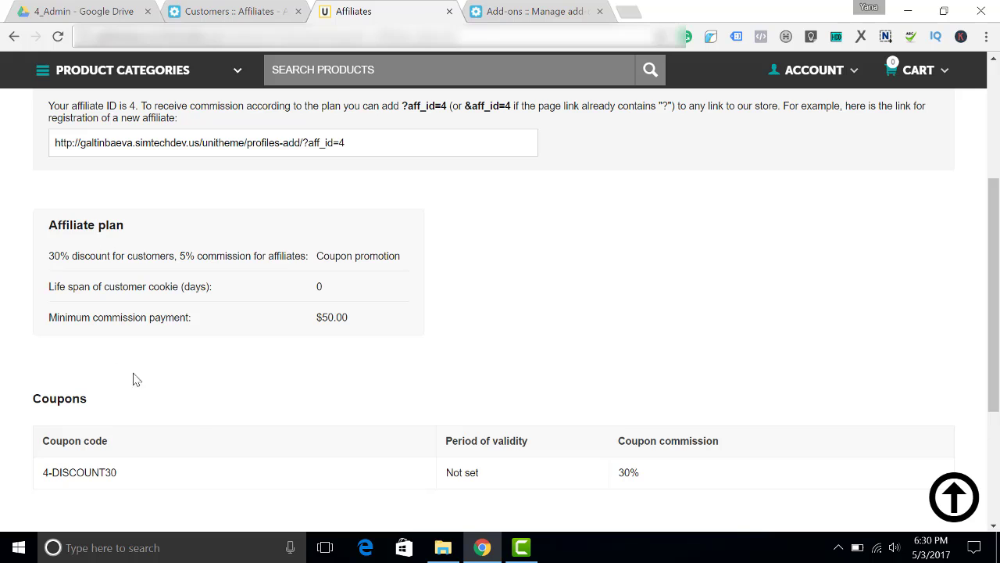
pyautogui.click(218, 11)
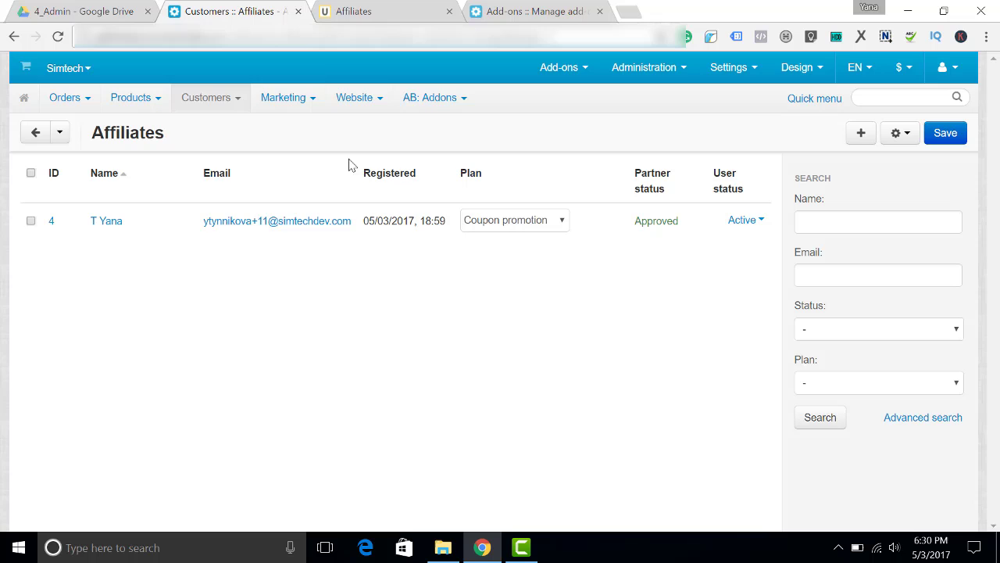
# Change DISCOUNT30's plan commission from 30 to 5%, save, and reload the storefront affiliate page
pyautogui.moveTo(225, 103)
pyautogui.click(252, 223)
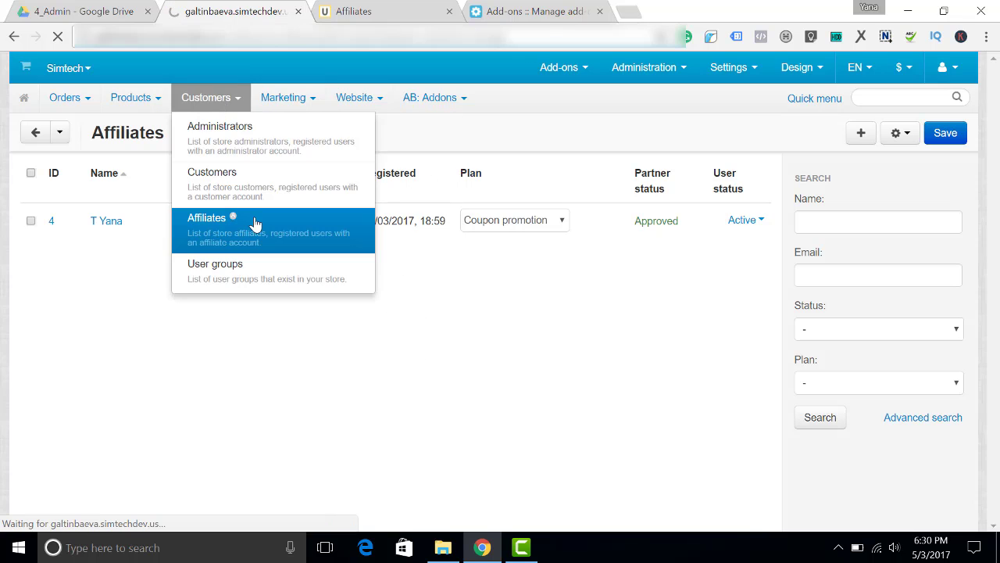
pyautogui.moveTo(294, 143)
pyautogui.click(510, 172)
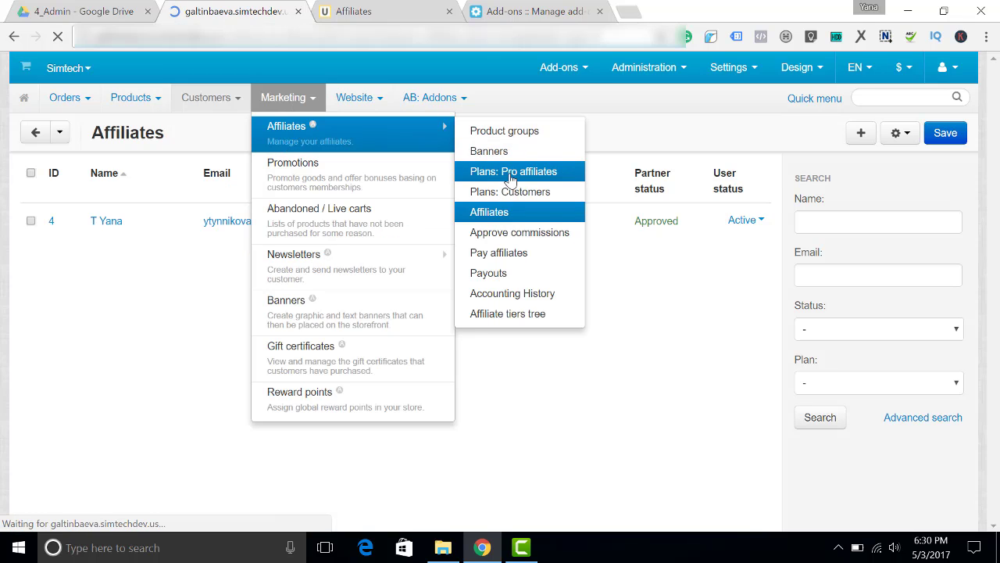
pyautogui.click(78, 206)
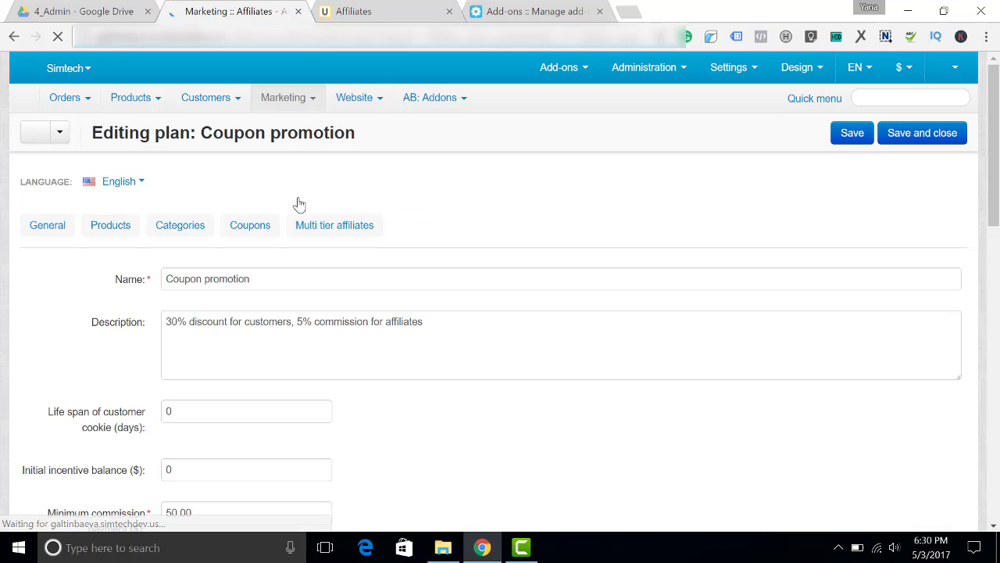
pyautogui.click(250, 232)
pyautogui.moveTo(587, 332); pyautogui.dragTo(542, 331)
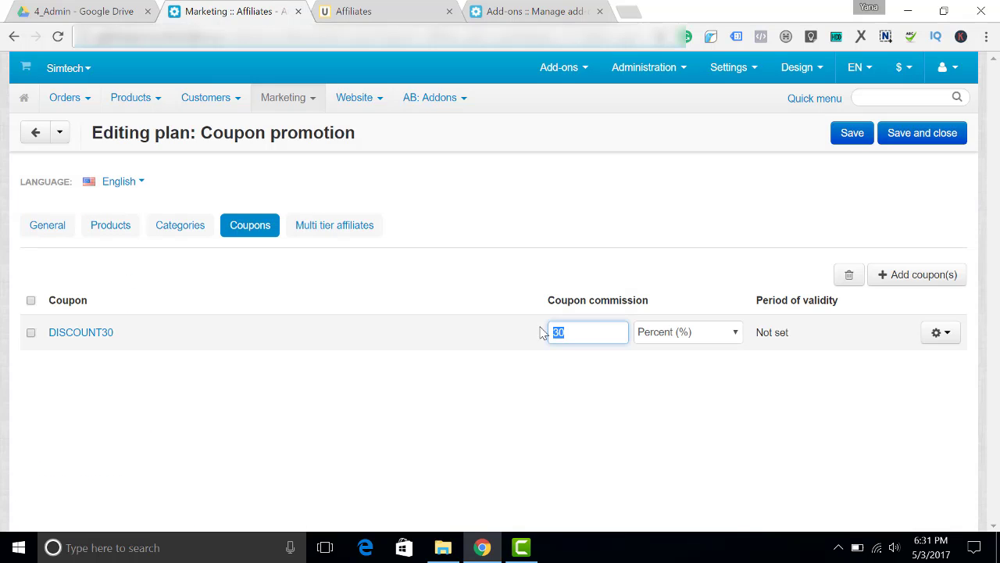
pyautogui.write('5')
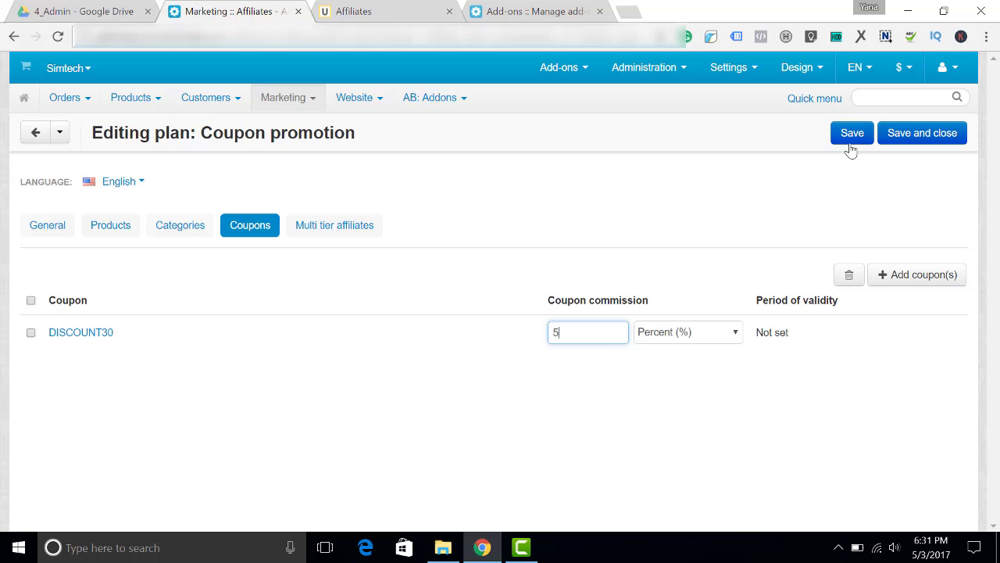
pyautogui.click(852, 135)
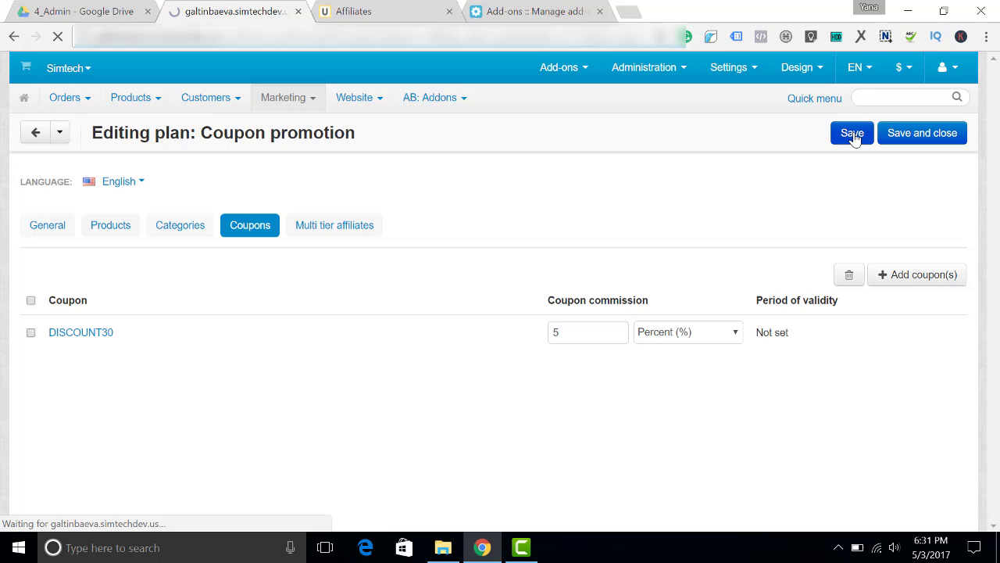
pyautogui.click(379, 9)
pyautogui.press('F5')
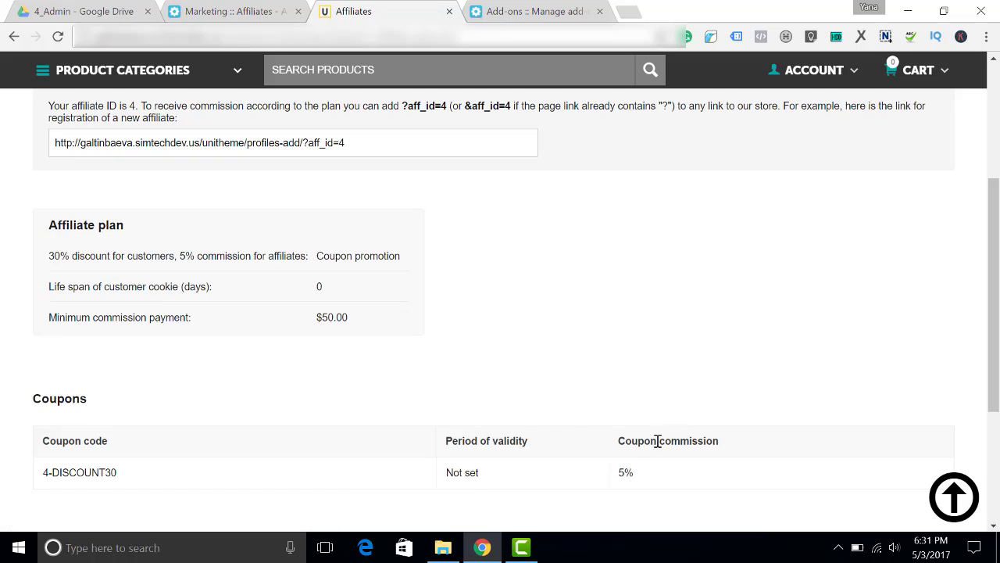
# Select the 4-DISCOUNT30 coupon code and bring up Chrome's taskbar jump list
pyautogui.moveTo(644, 475); pyautogui.dragTo(614, 473)
pyautogui.moveTo(120, 479); pyautogui.dragTo(41, 473)
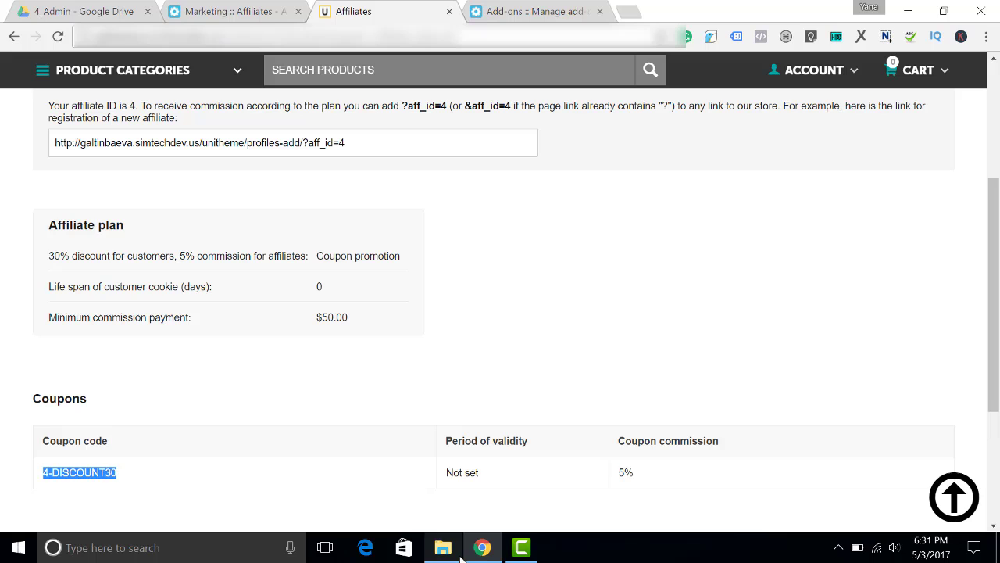
pyautogui.click(479, 549)
pyautogui.rightClick(480, 549)
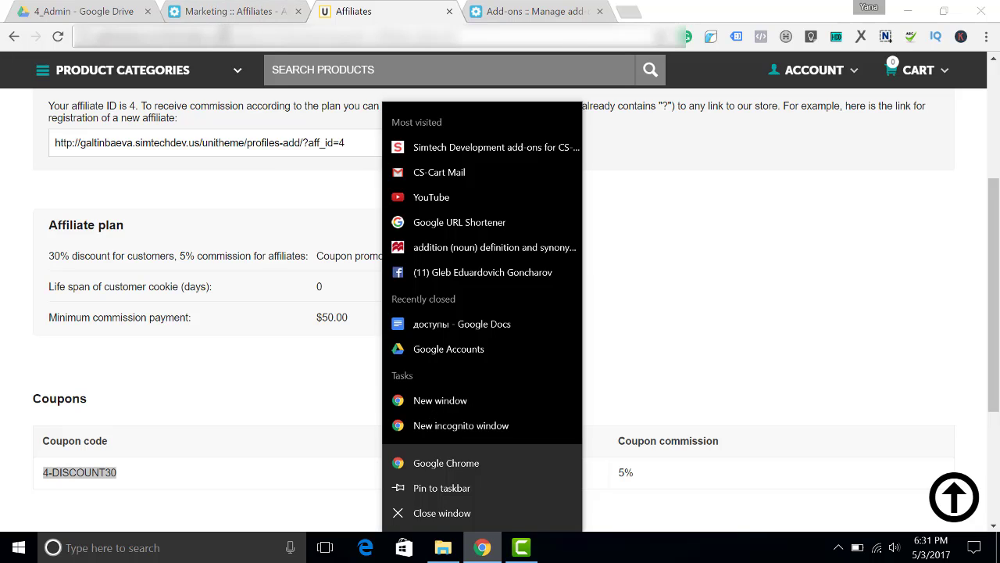
pyautogui.press('Escape')
pyautogui.rightClick(482, 547)
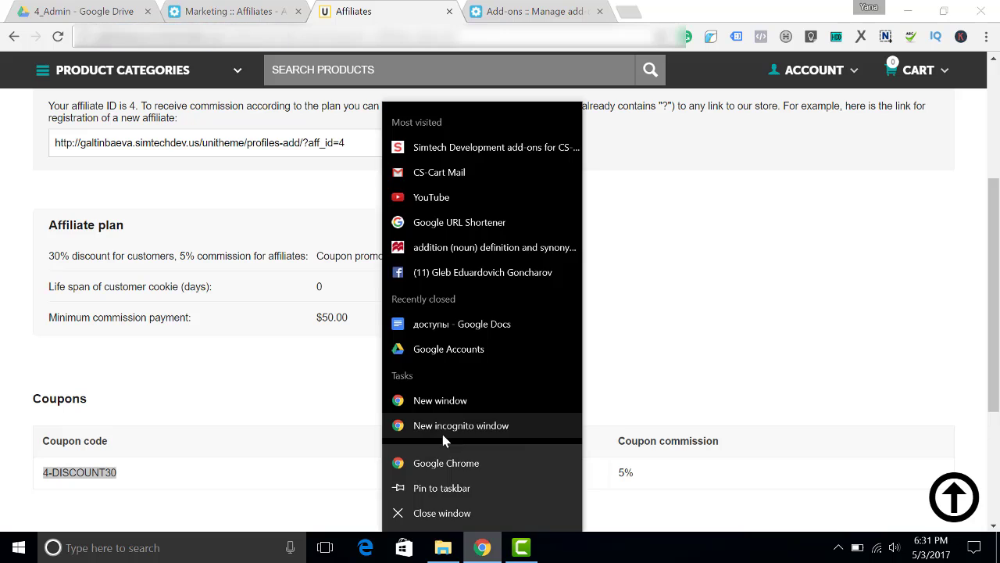
# In a new incognito window, add the 65" Smart TV to the cart
pyautogui.click(449, 426)
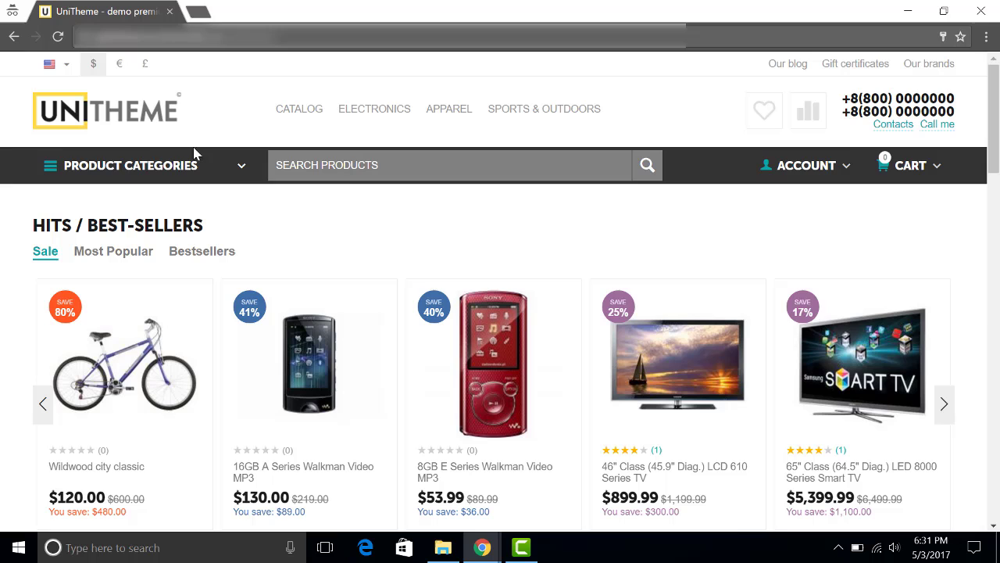
pyautogui.scroll(-2, 342, 143)
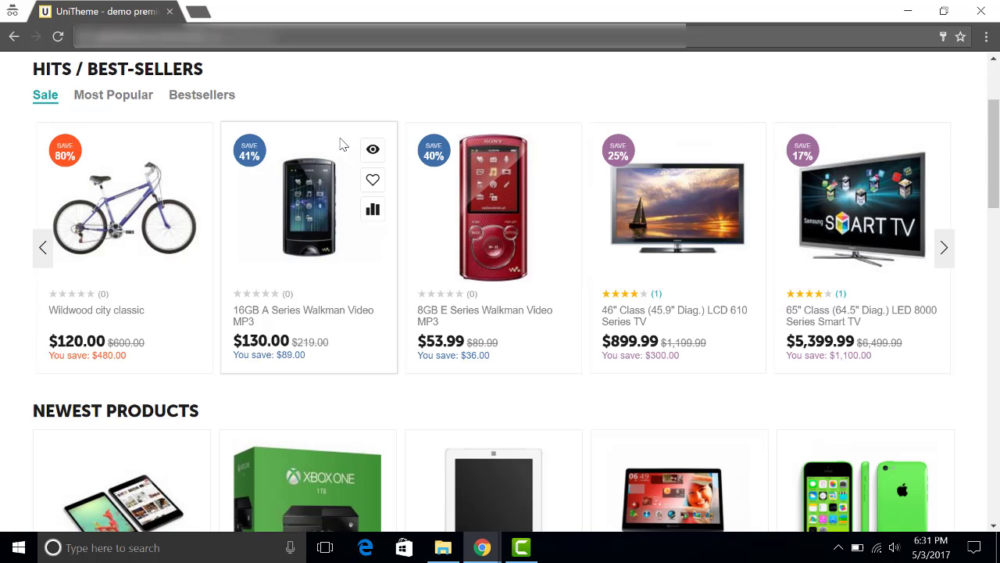
pyautogui.click(866, 221)
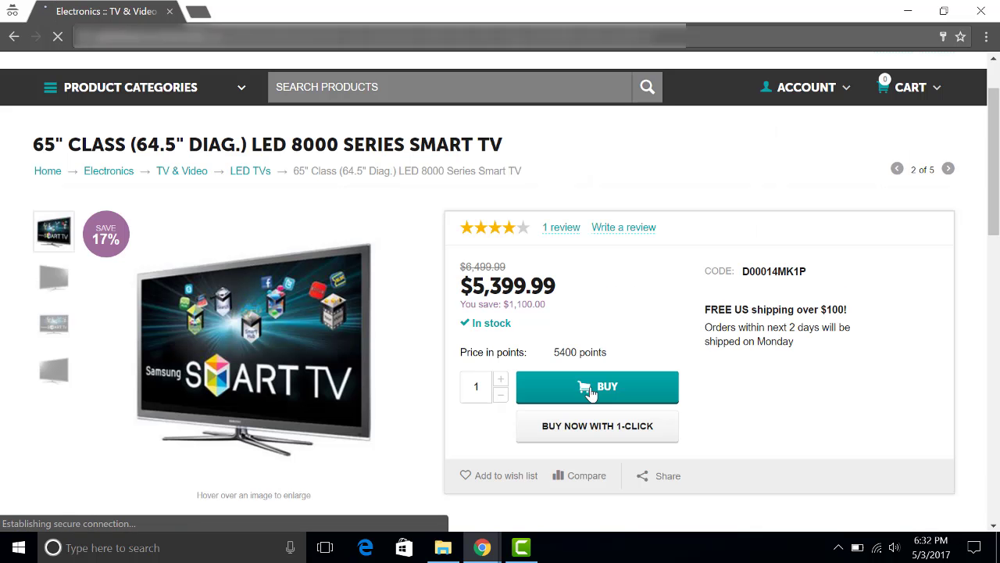
pyautogui.click(590, 393)
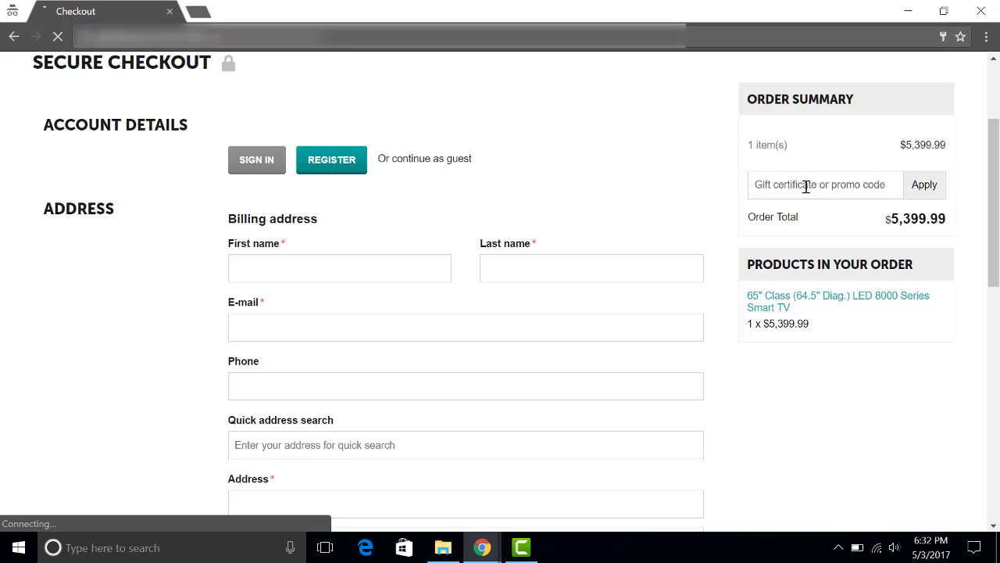
# Copy the coupon code 4-DISCOUNT30 from the affiliate page window
pyautogui.moveTo(480, 545)
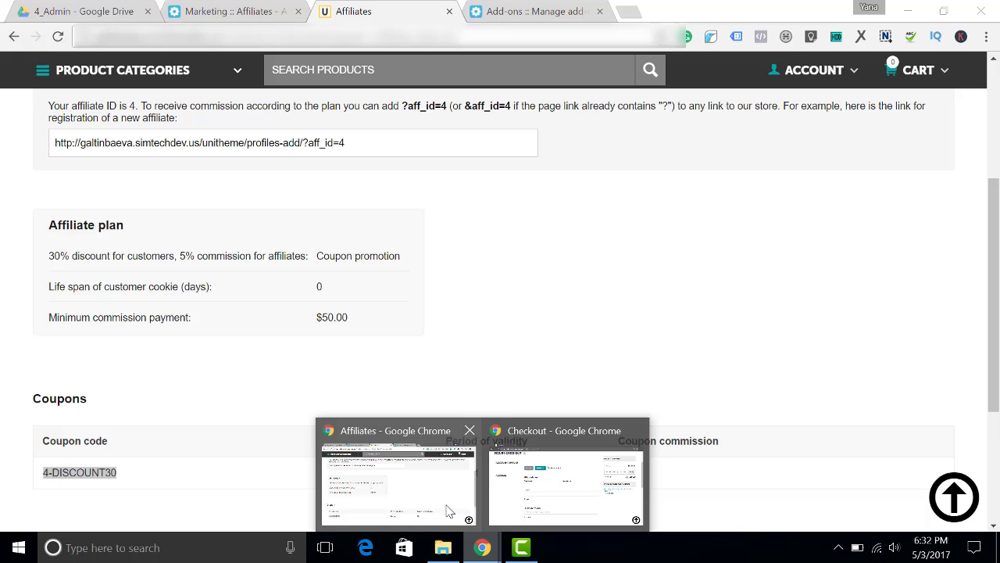
pyautogui.click(450, 512)
pyautogui.rightClick(78, 472)
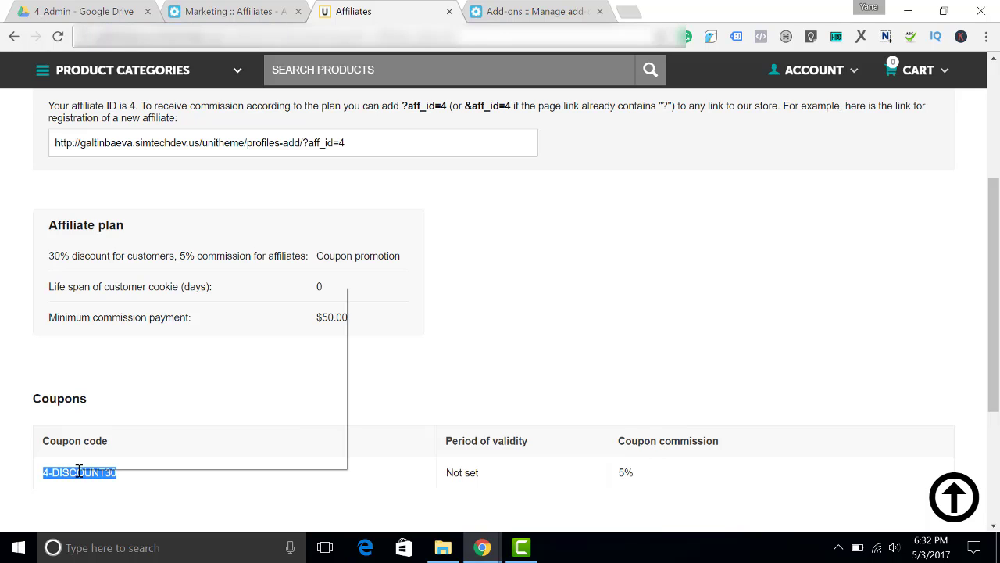
pyautogui.click(148, 301)
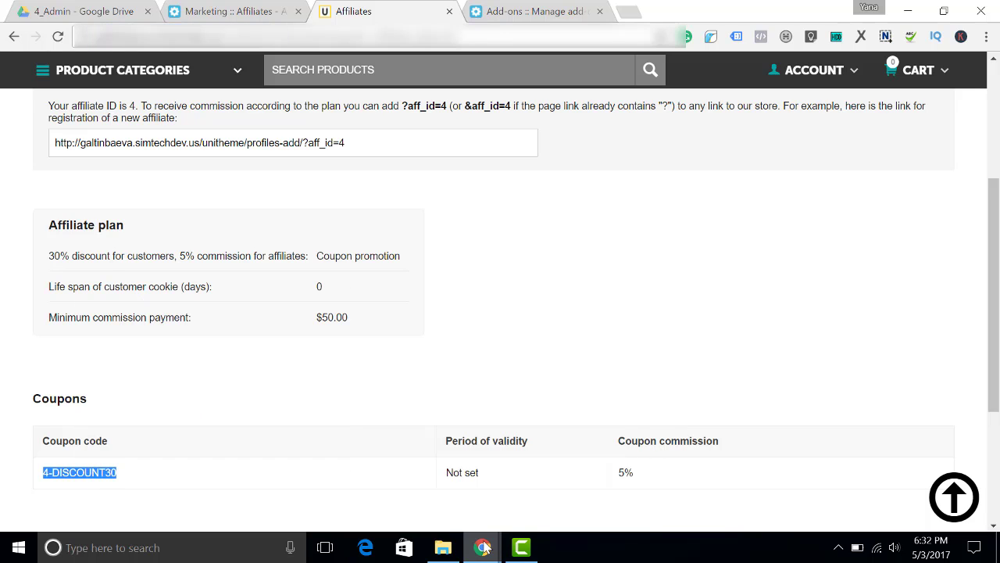
# Paste and apply coupon 4-DISCOUNT30 at checkout
pyautogui.moveTo(482, 547)
pyautogui.click(563, 498)
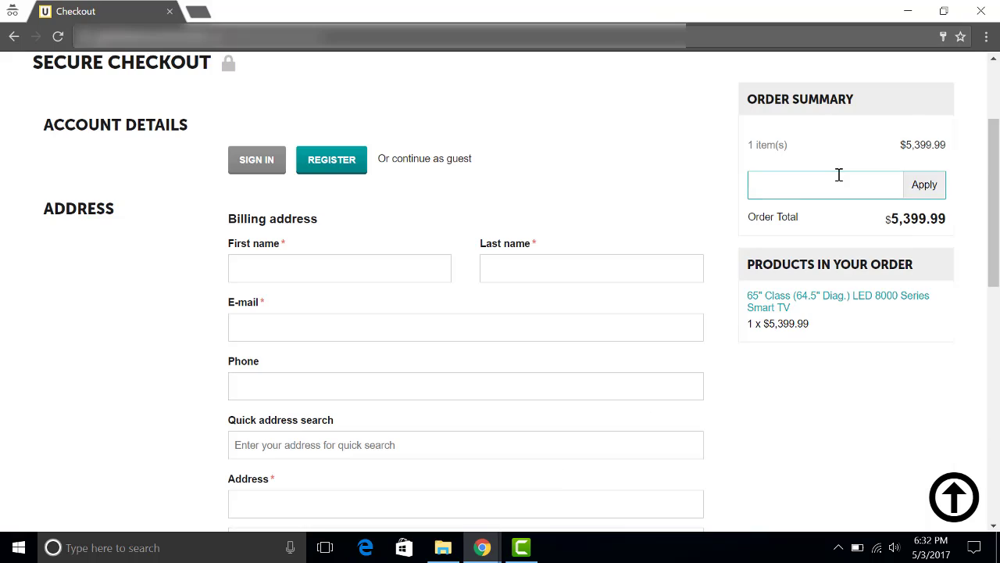
pyautogui.hotkey('ctrl', 'v')
pyautogui.click(923, 188)
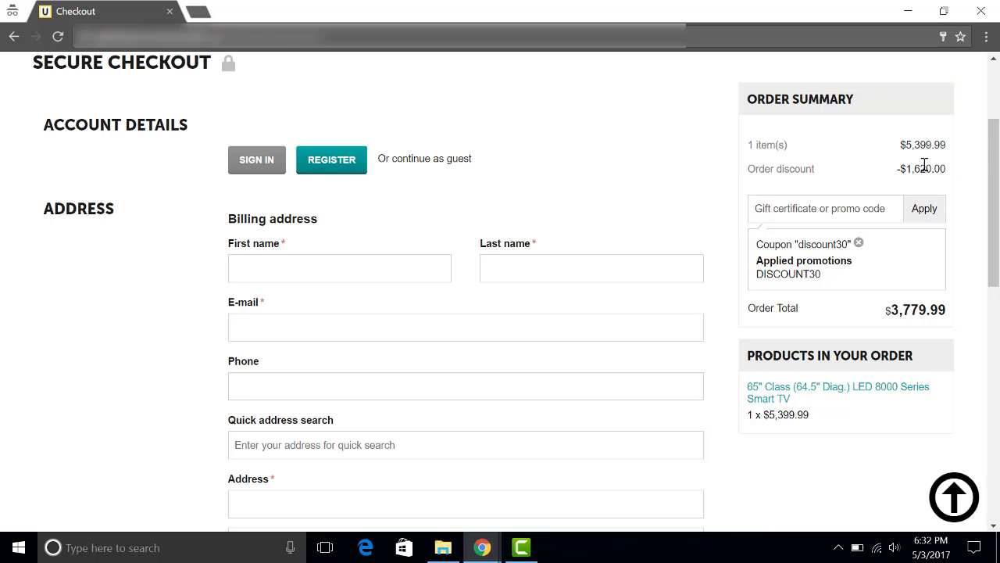
pyautogui.scroll(1, 364, 206)
pyautogui.scroll(2, 365, 206)
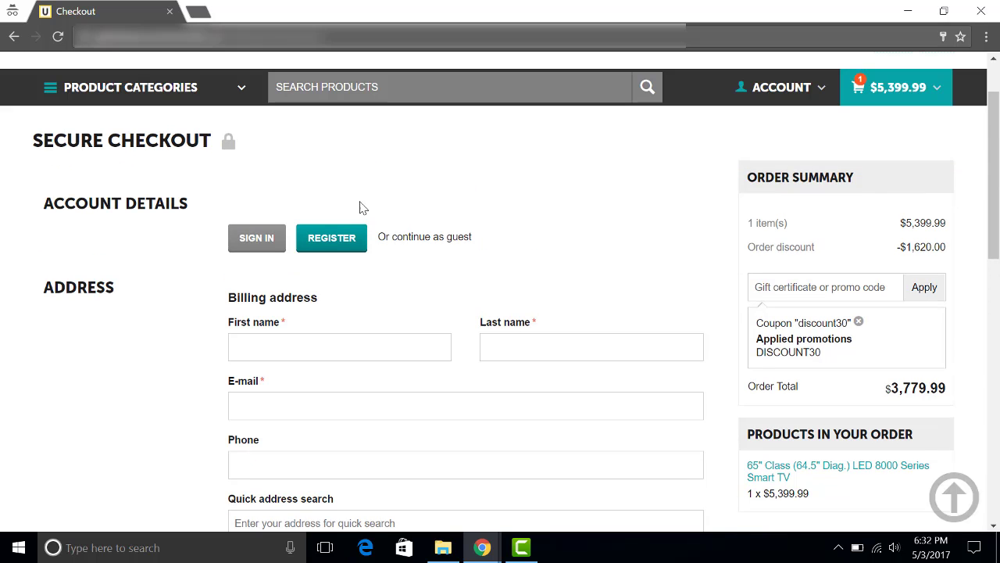
pyautogui.scroll(-1, 210, 160)
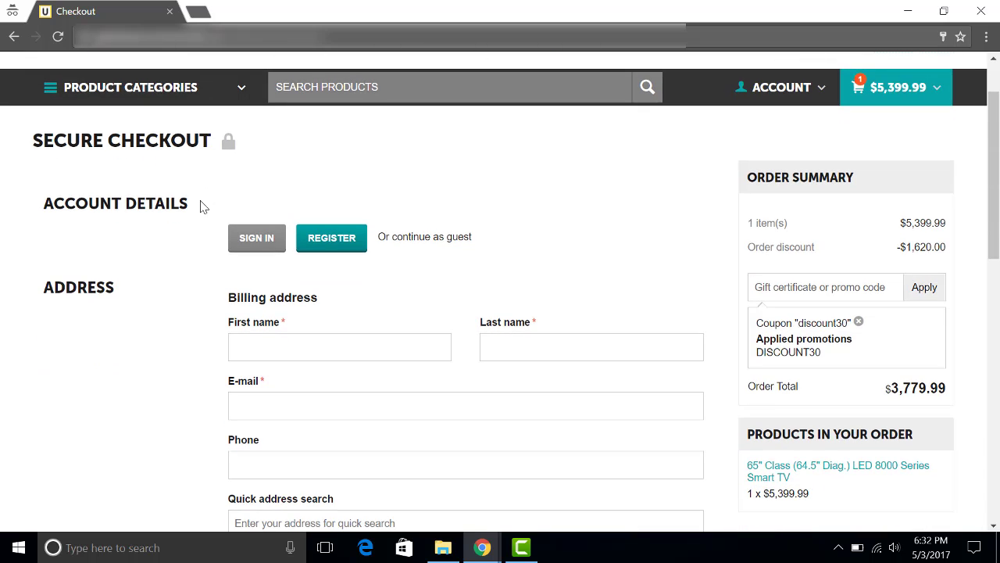
# Fill in the customer's first name, last name and e-mail address
pyautogui.click(252, 347)
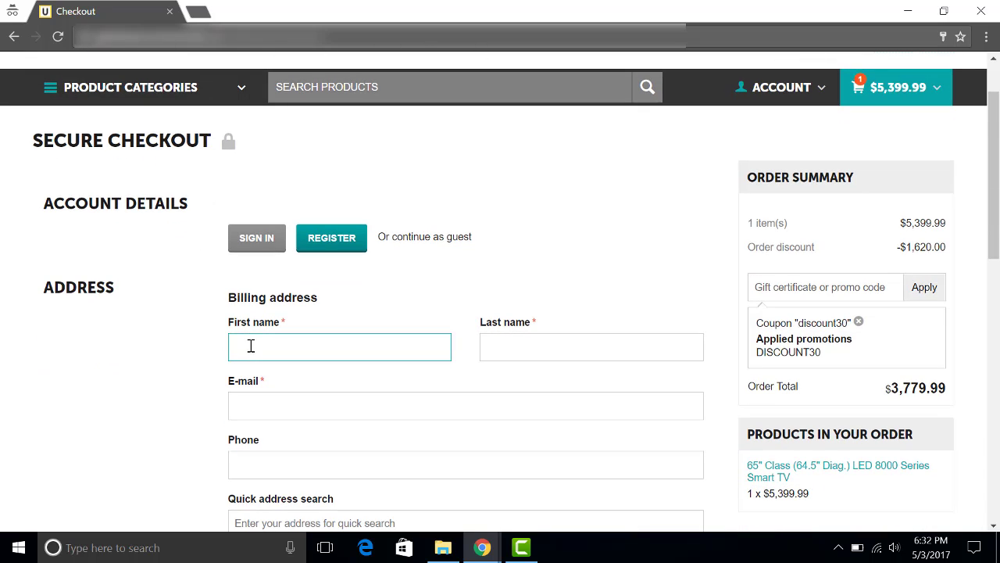
pyautogui.write('Jane')
pyautogui.click(530, 353)
pyautogui.write('Doe')
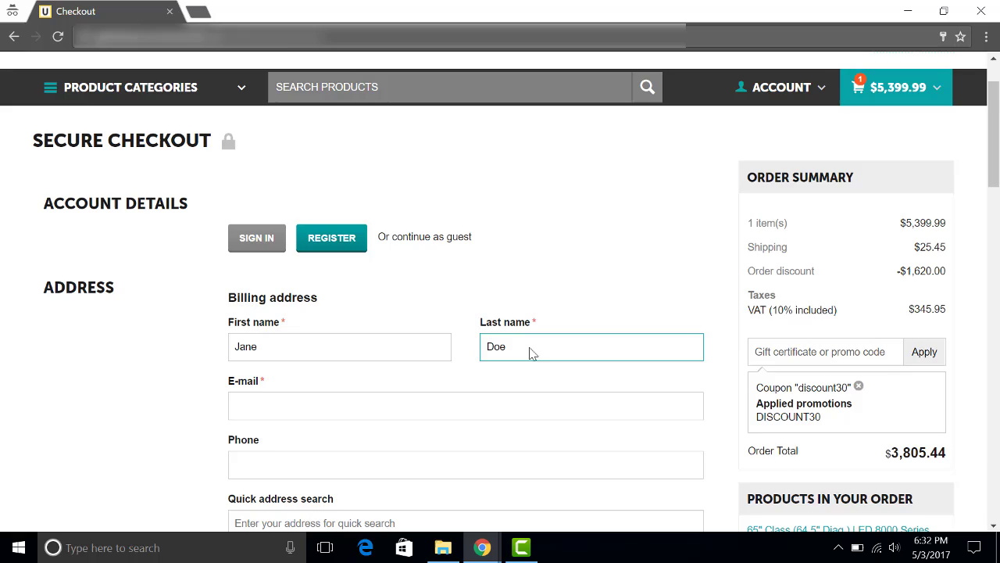
pyautogui.scroll(-2, 422, 305)
pyautogui.click(314, 250)
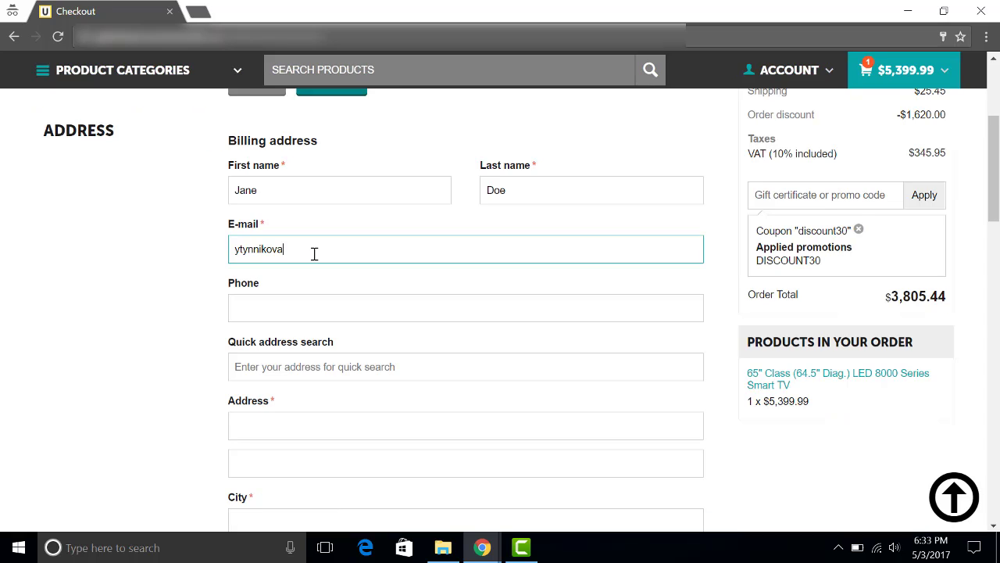
pyautogui.click(284, 248)
pyautogui.write('+6')
# Fill the billing address by searching 'wil' and picking the Los Angeles suggestion
pyautogui.scroll(-2, 270, 234)
pyautogui.click(266, 209)
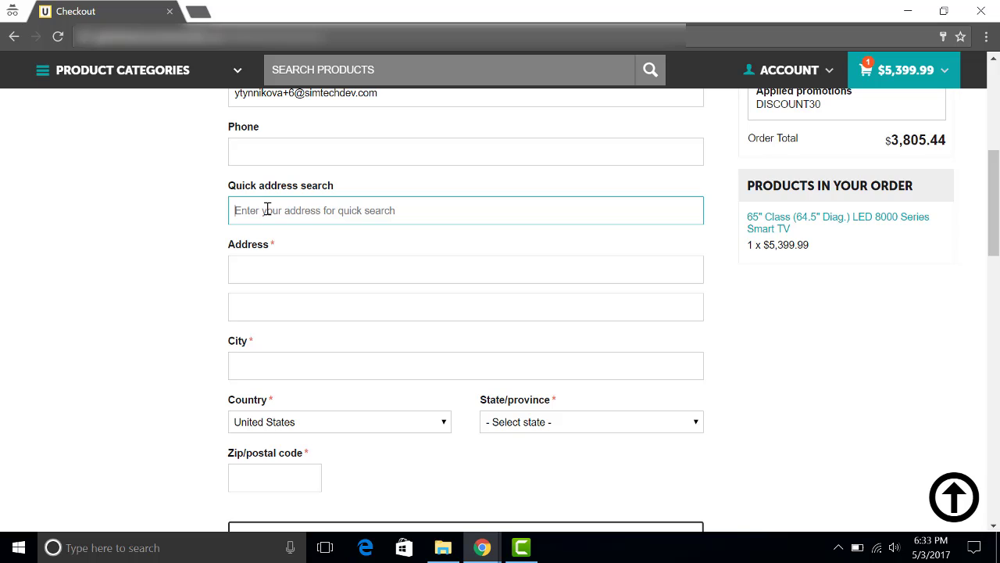
pyautogui.write('wil')
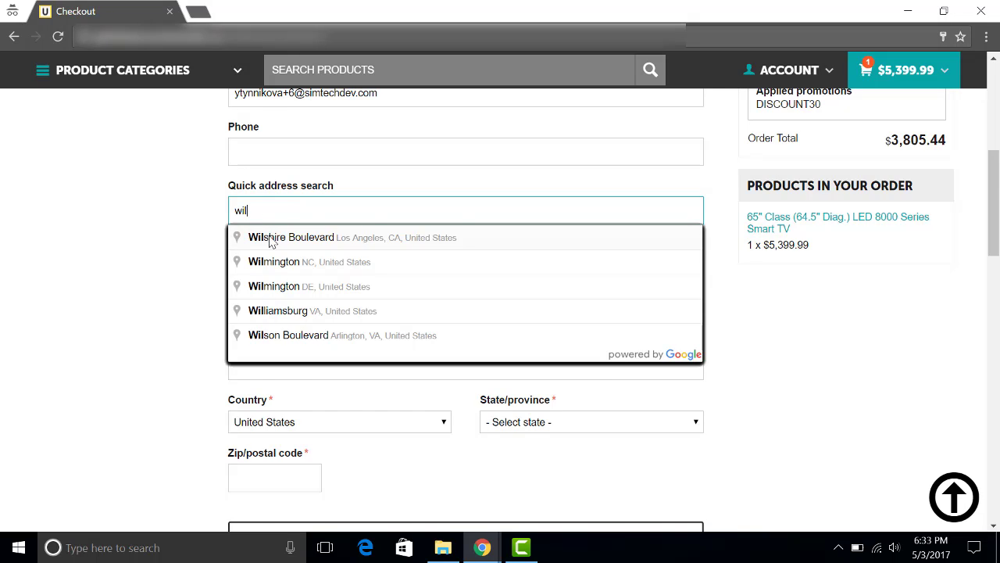
pyautogui.click(270, 241)
pyautogui.scroll(-2, 266, 281)
pyautogui.click(263, 319)
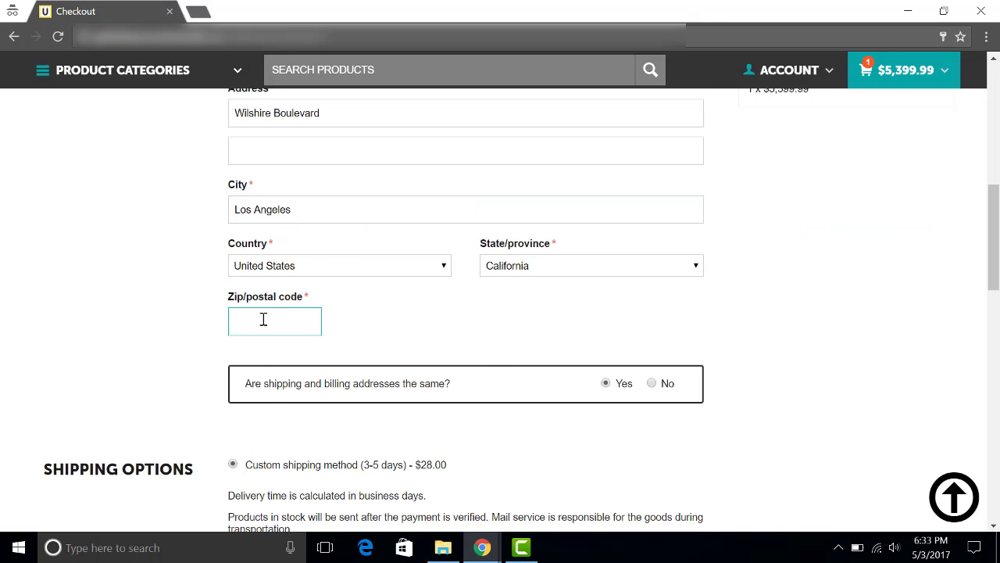
# Choose Other Payment Options with Phone ordering and submit the order
pyautogui.scroll(-5, 155, 229)
pyautogui.scroll(-1, 155, 230)
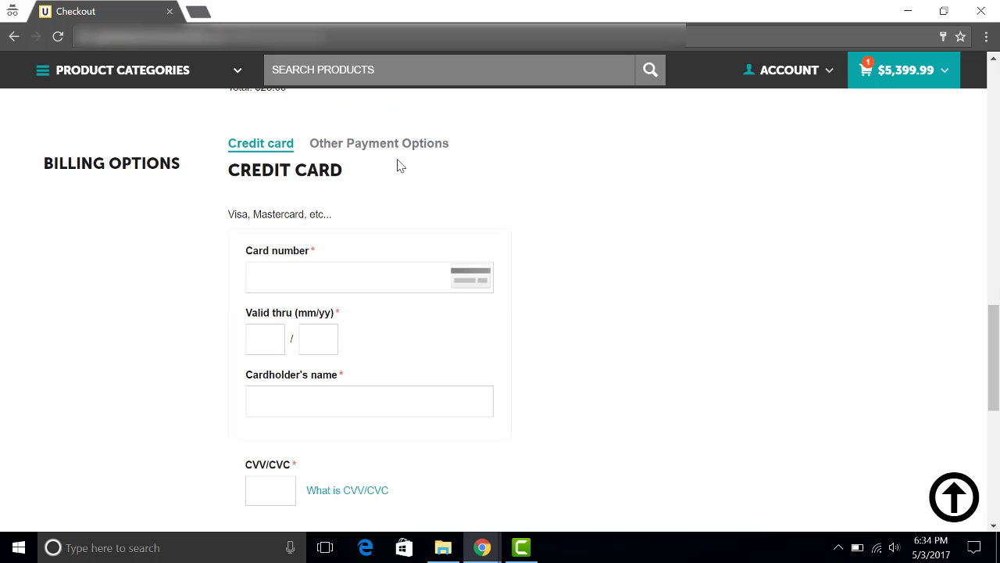
pyautogui.click(392, 147)
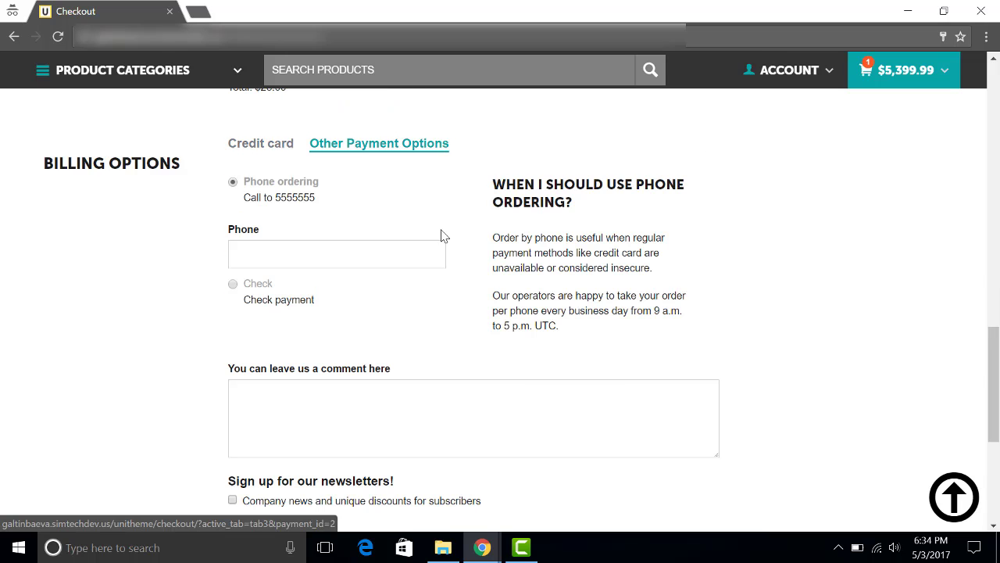
pyautogui.scroll(-3, 492, 344)
pyautogui.click(497, 346)
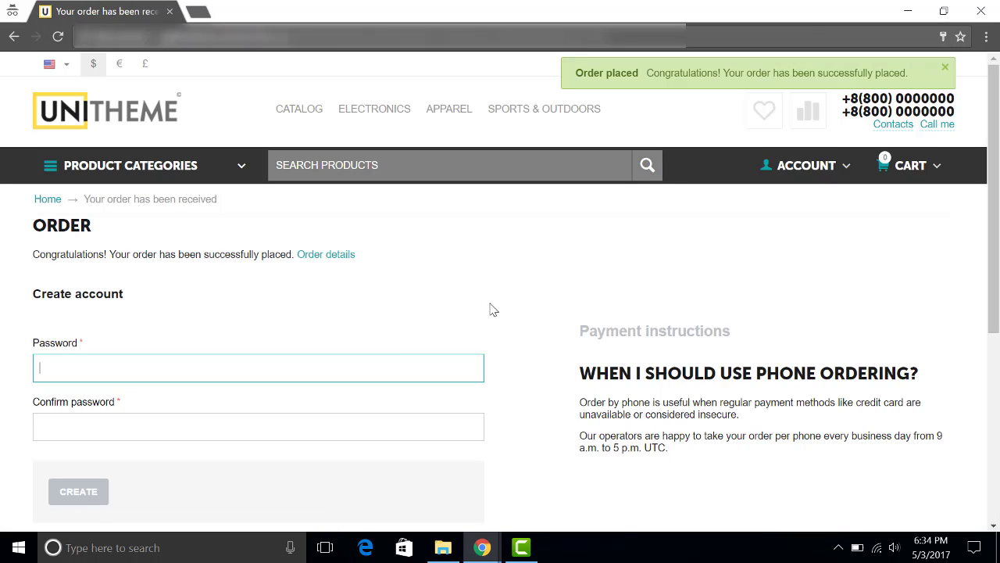
pyautogui.click(482, 547)
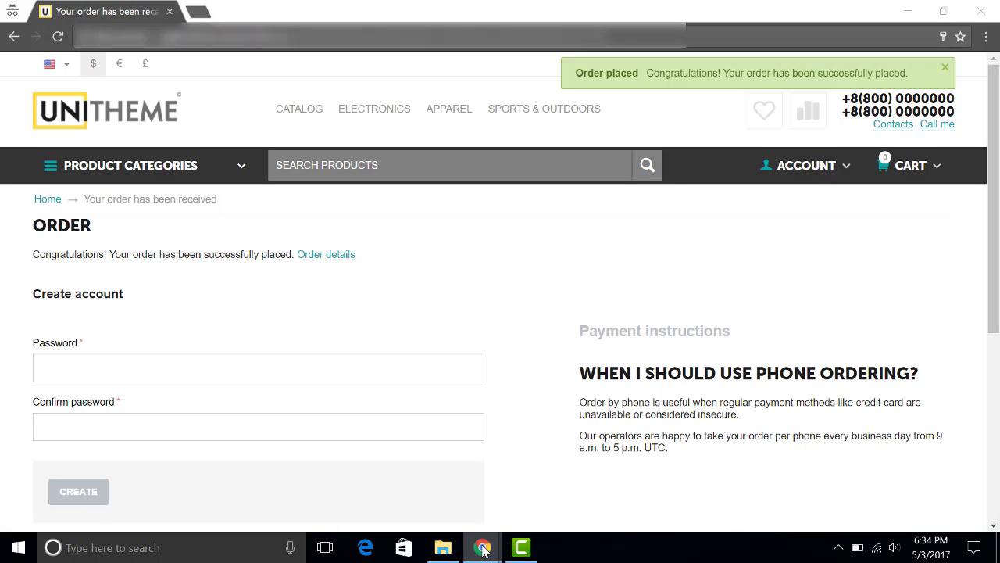
# Back in the admin window, open Approve commissions to find the pending $270.00 Coupon promotion commission
pyautogui.click(417, 497)
pyautogui.click(211, 12)
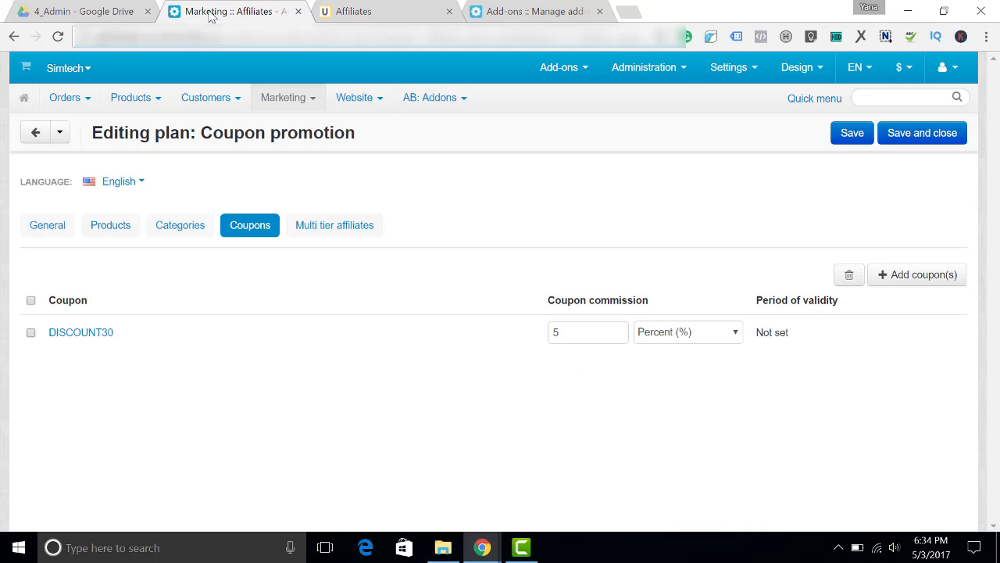
pyautogui.moveTo(268, 99)
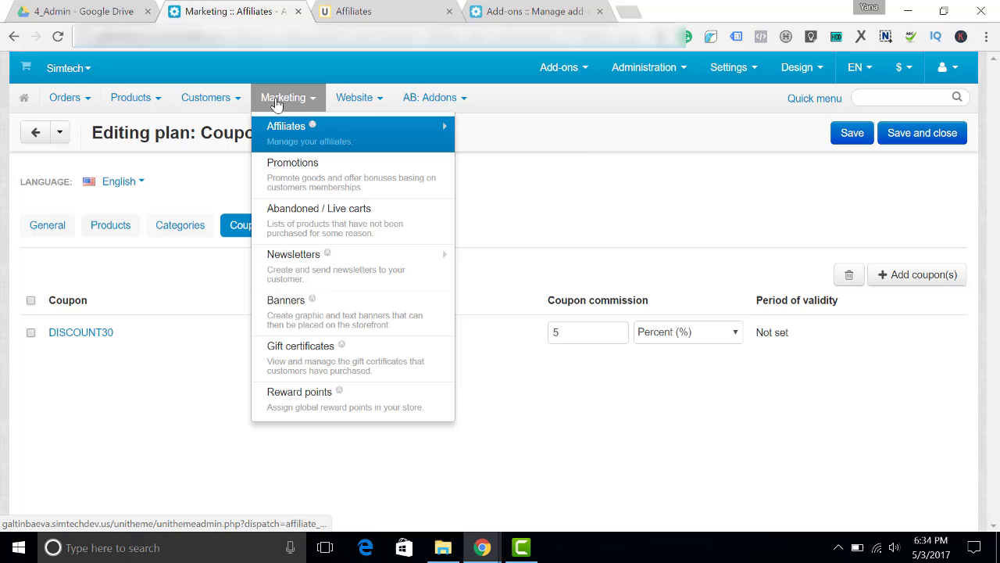
pyautogui.moveTo(281, 135)
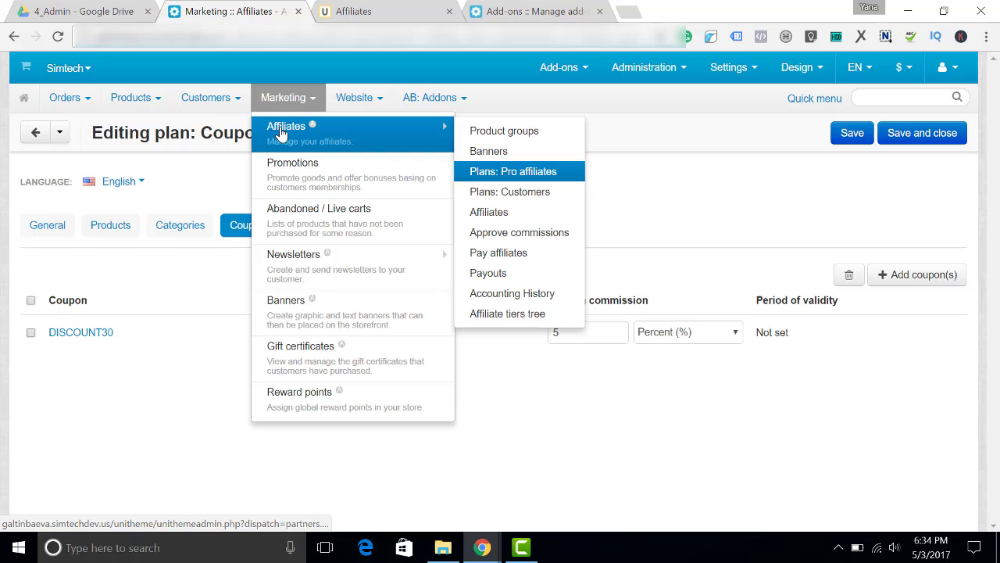
pyautogui.click(531, 238)
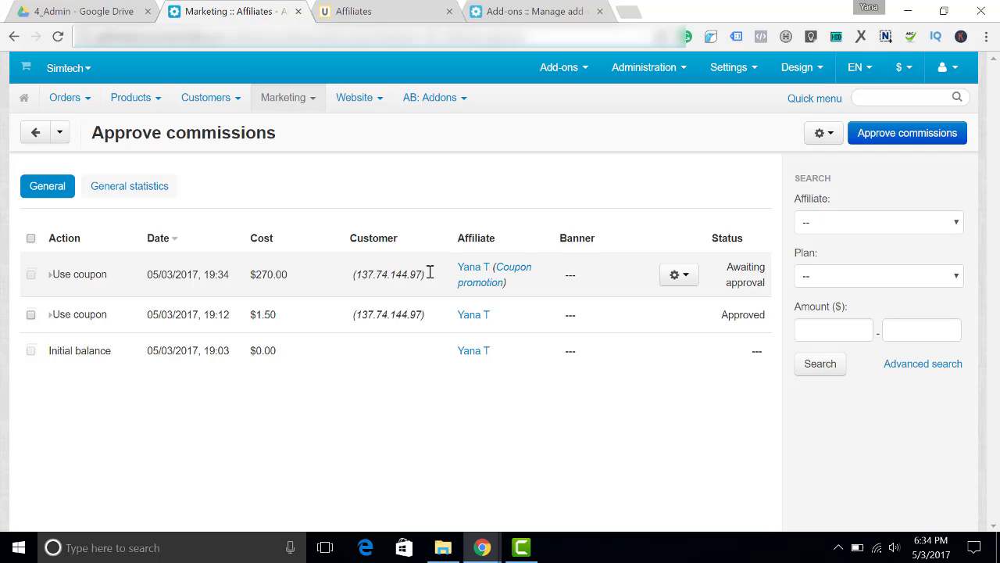
# In the Affiliate add-on settings, add Open to the successful order statuses alongside Complete and save
pyautogui.moveTo(583, 68)
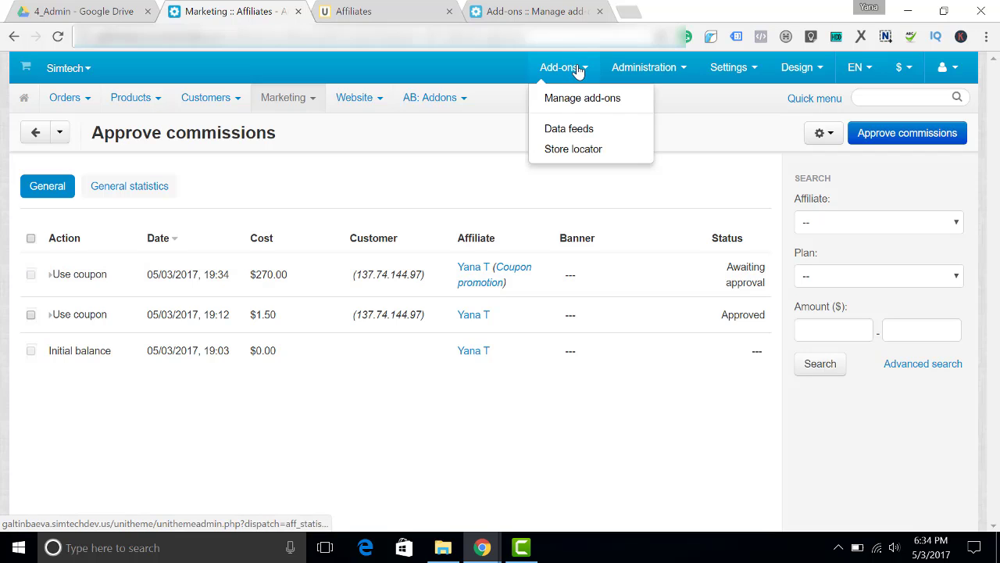
pyautogui.click(571, 99)
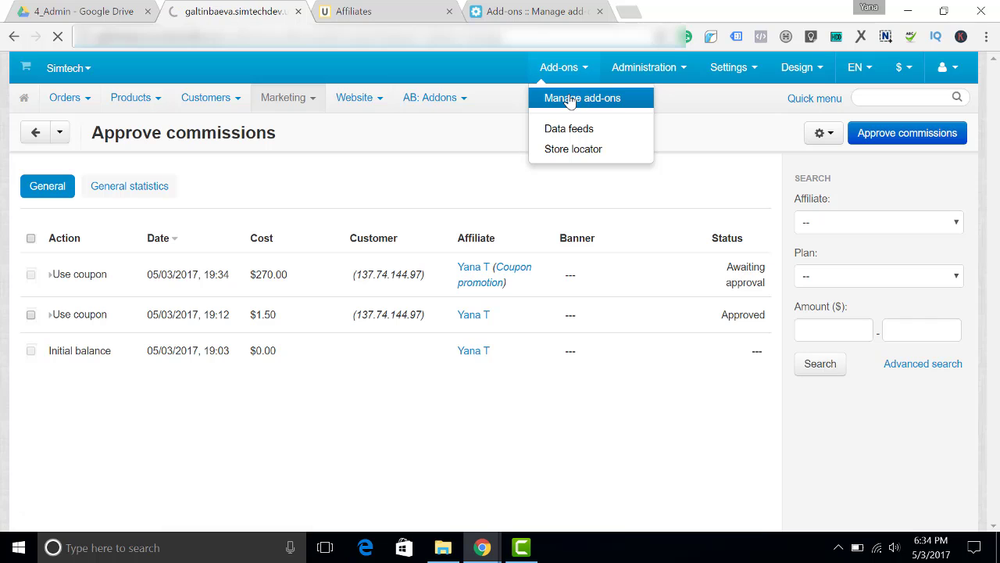
pyautogui.scroll(-1, 997, 99)
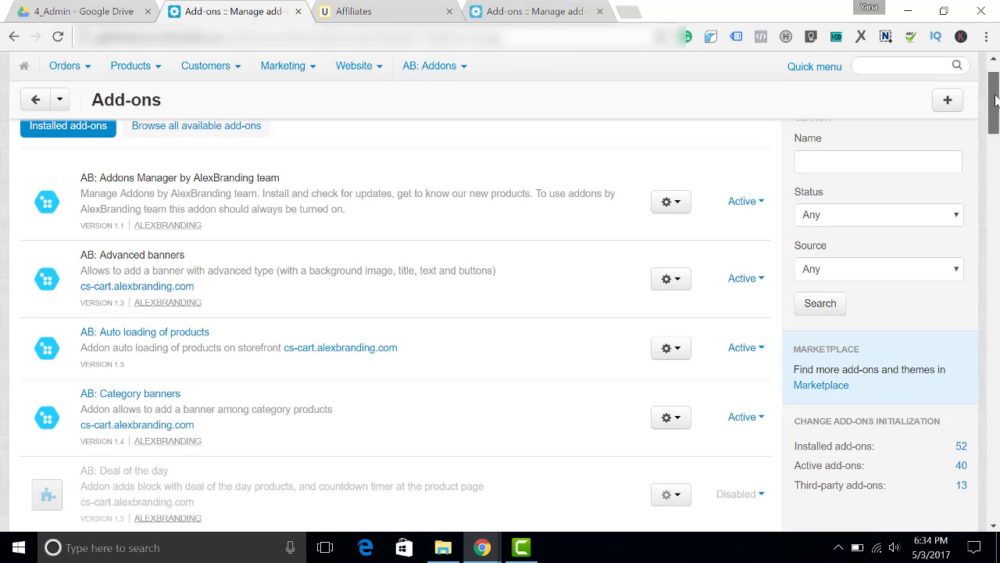
pyautogui.scroll(-3, 961, 235)
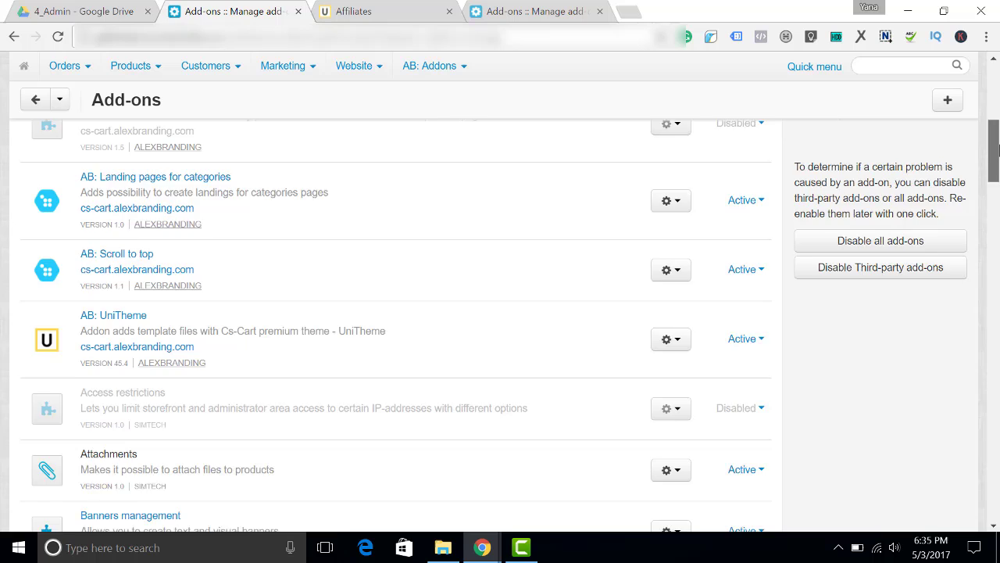
pyautogui.click(961, 207)
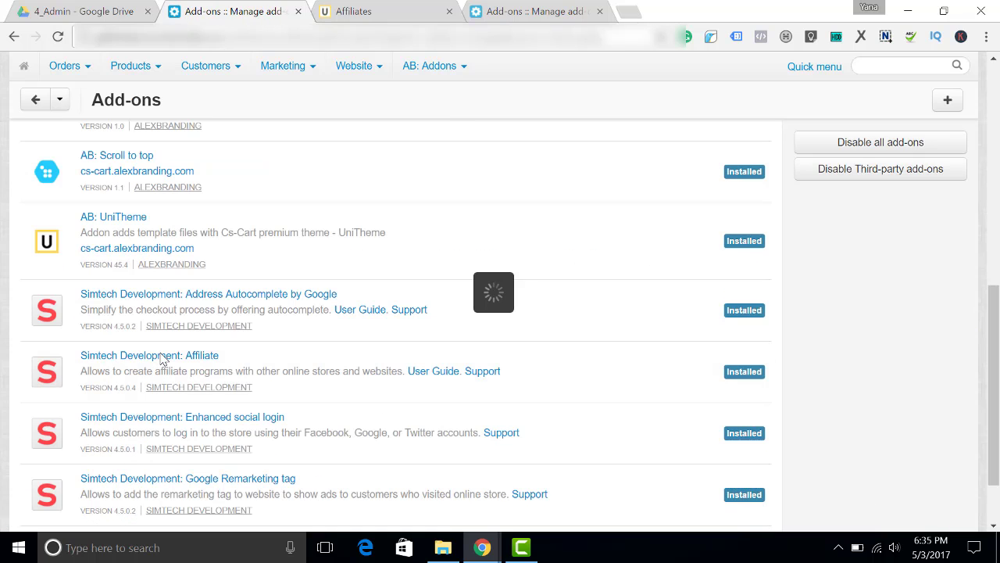
pyautogui.scroll(-2, 266, 289)
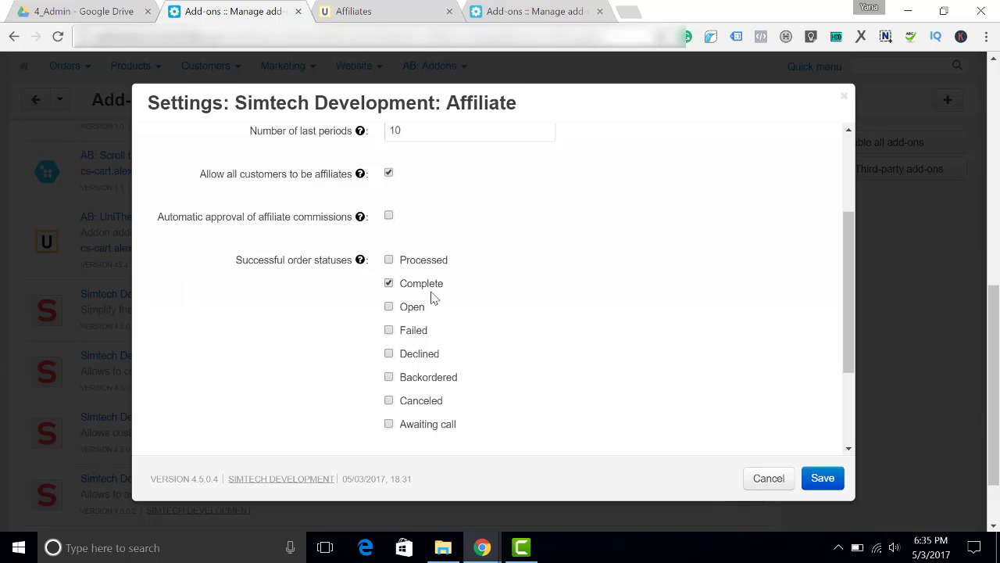
pyautogui.click(388, 307)
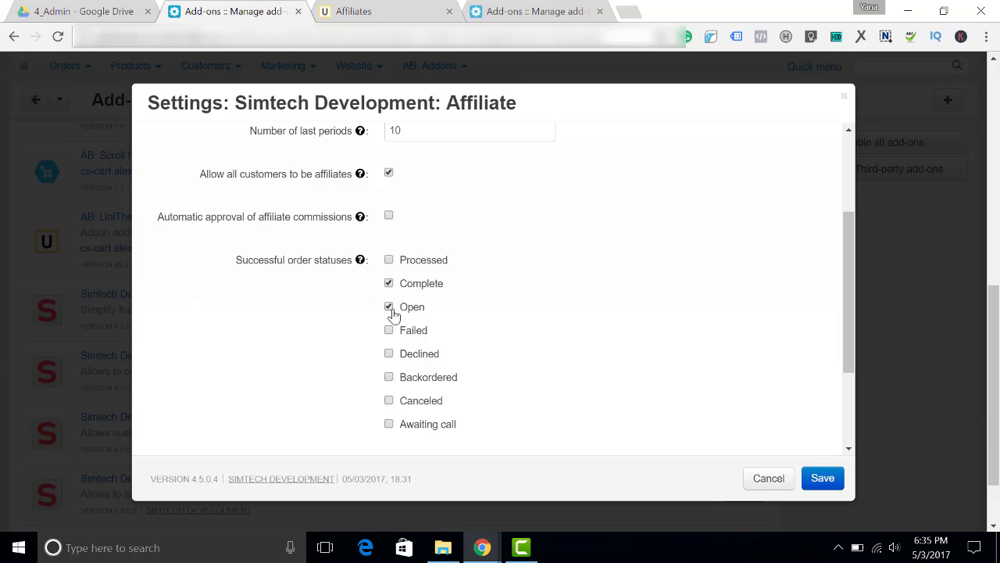
pyautogui.click(822, 479)
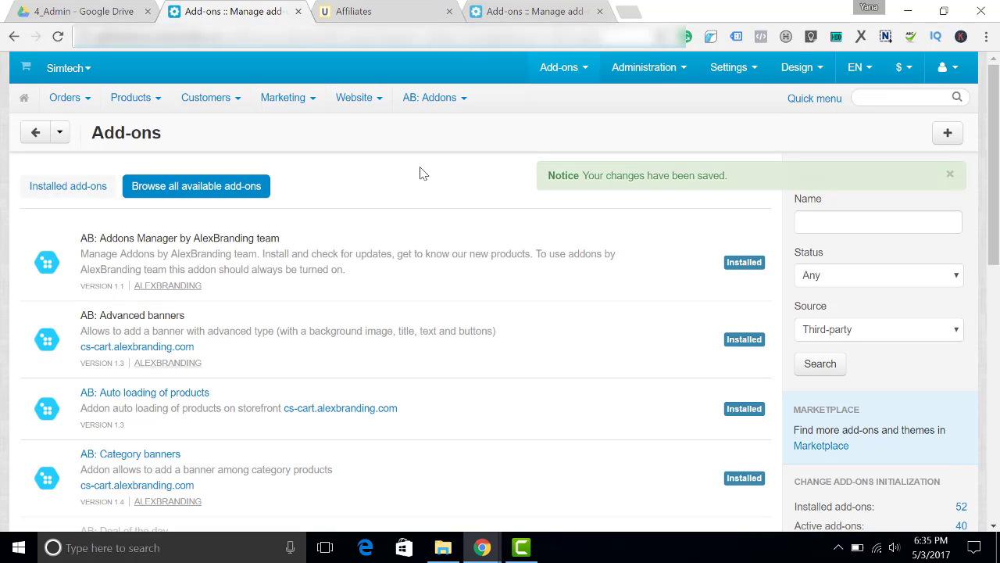
# Approve the $270.00 Use coupon commission on the Approve commissions page and confirm
pyautogui.moveTo(283, 97)
pyautogui.moveTo(308, 131)
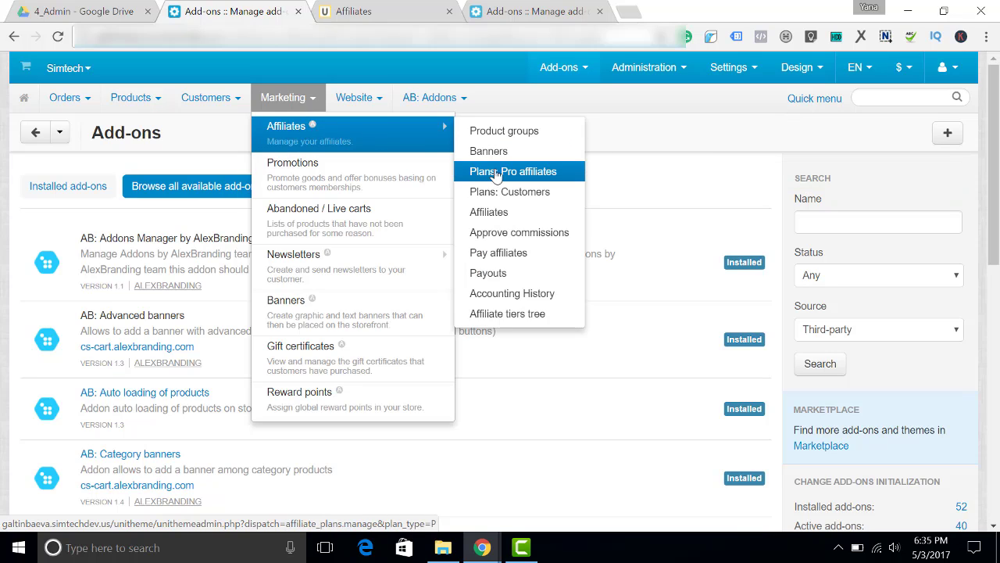
pyautogui.click(502, 232)
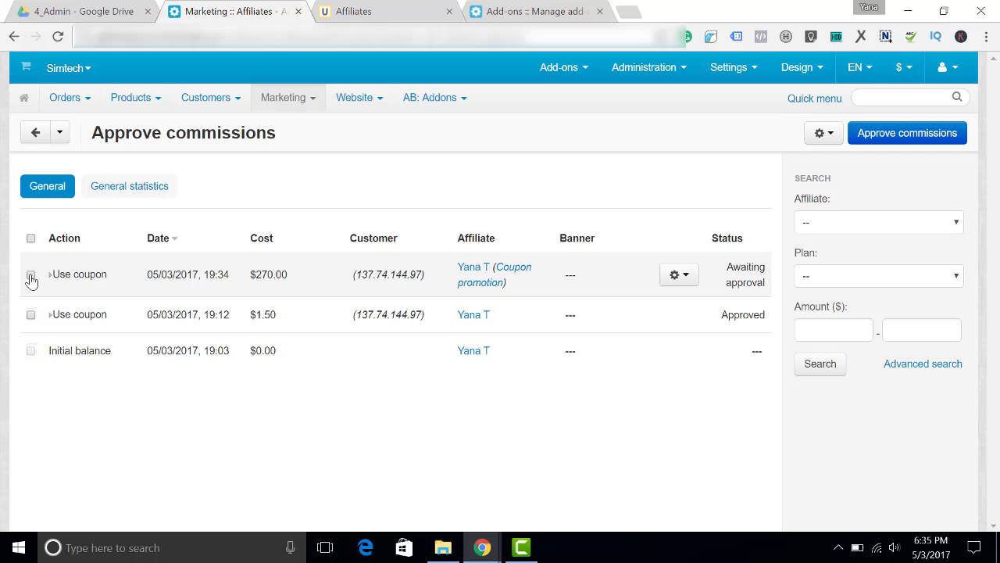
pyautogui.click(31, 276)
pyautogui.click(678, 275)
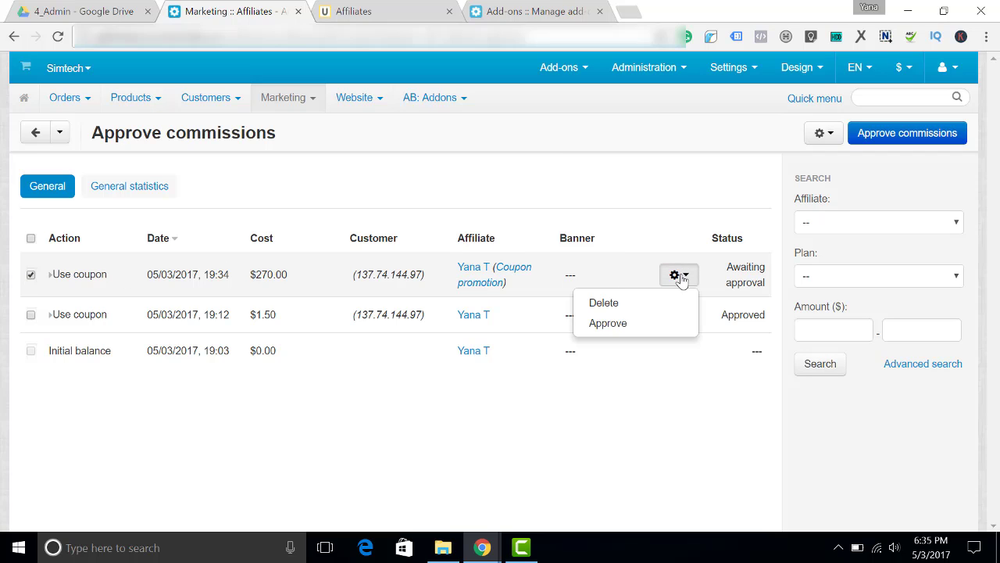
pyautogui.click(624, 324)
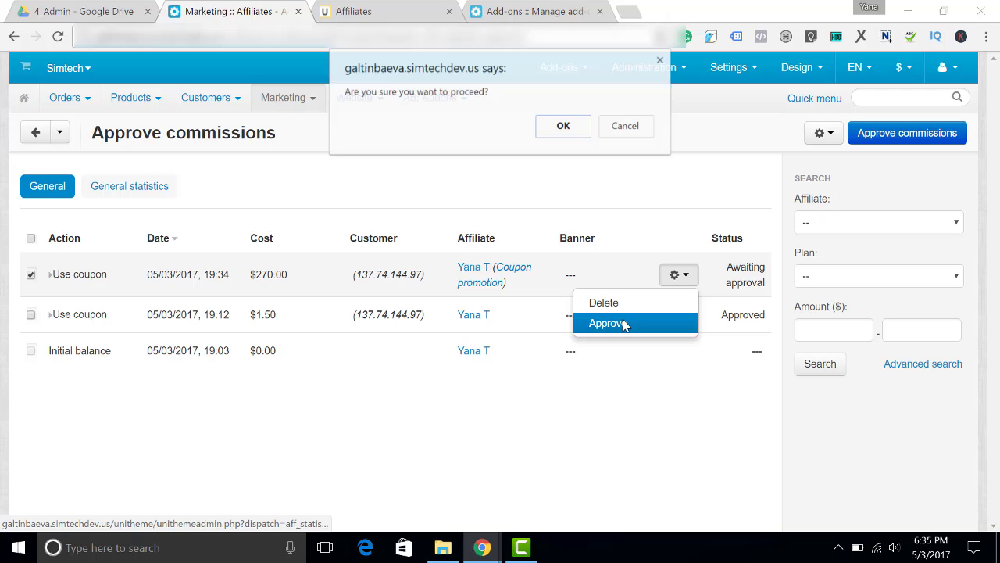
pyautogui.click(563, 126)
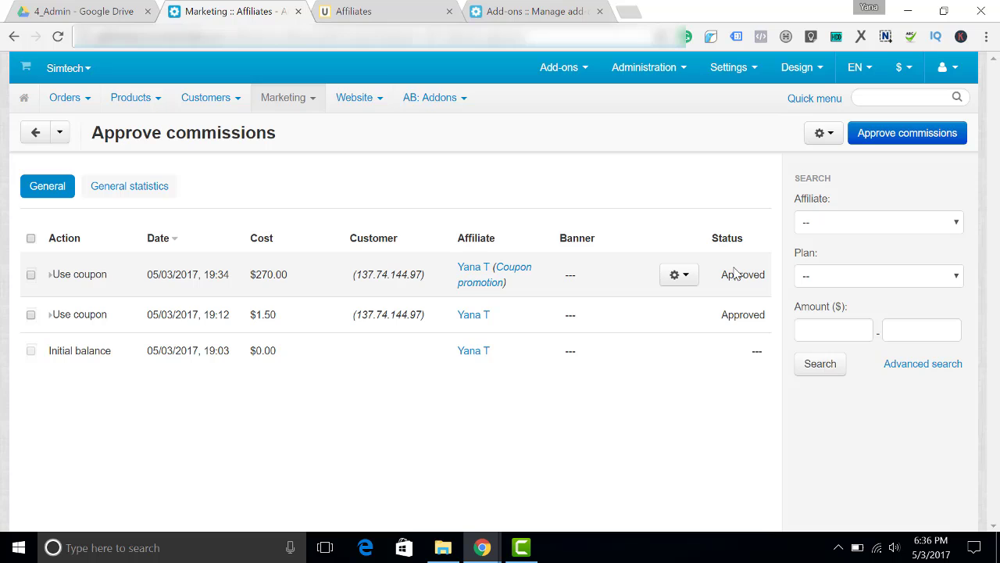
# Check the storefront Commissions list: approved $270.00 and $1.50 coupon commissions, $271.50 total
pyautogui.click(384, 13)
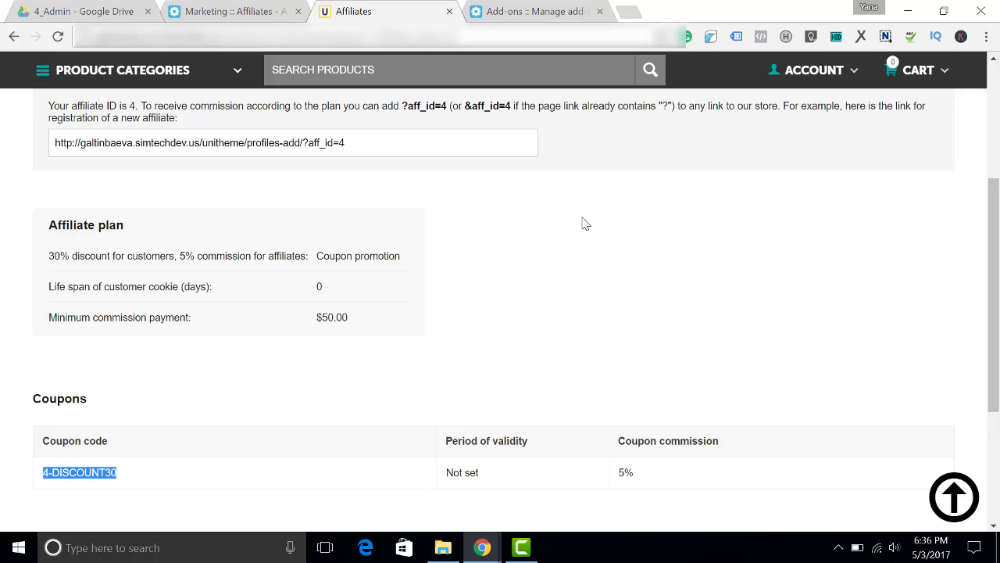
pyautogui.scroll(3, 583, 221)
pyautogui.click(219, 286)
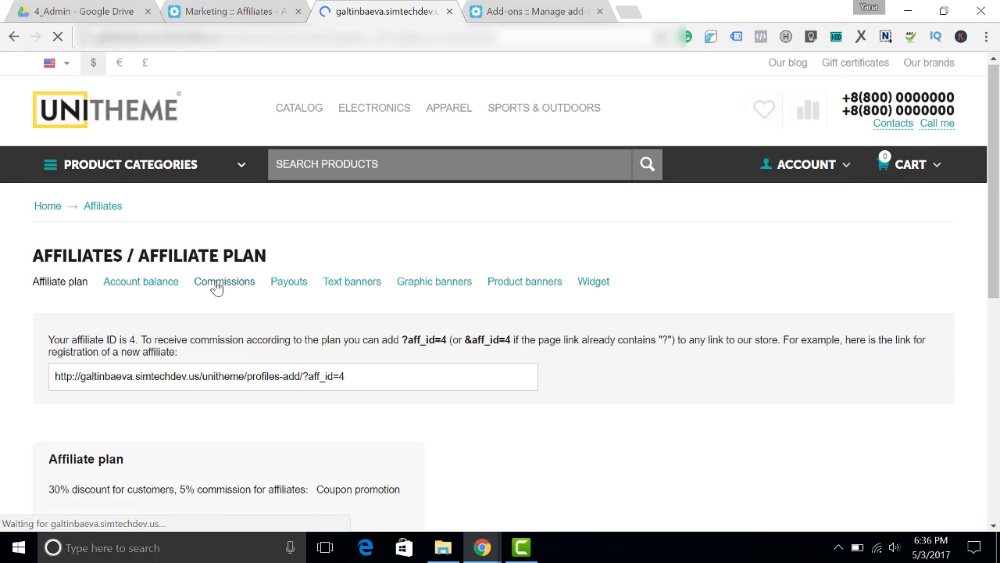
pyautogui.scroll(-4, 216, 285)
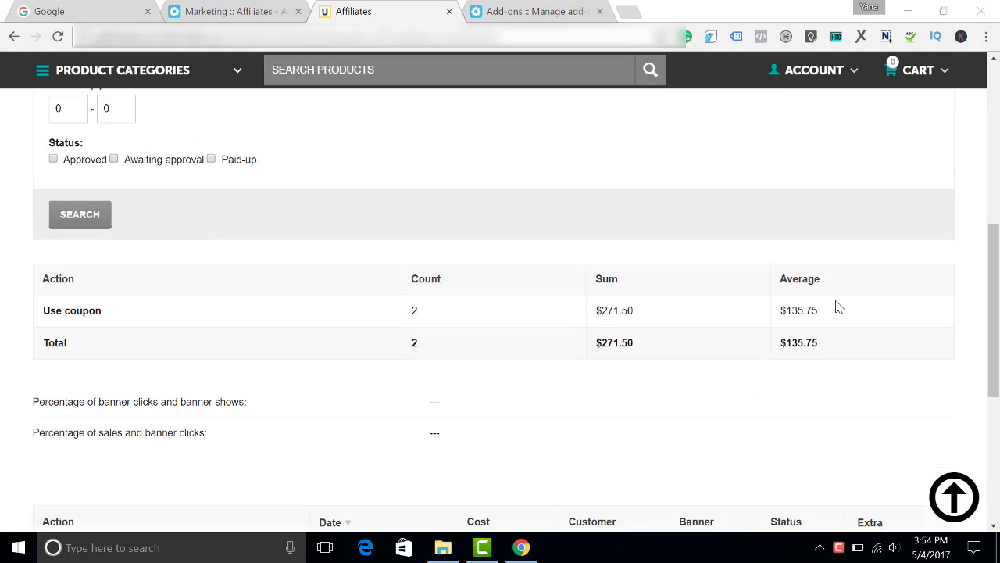
pyautogui.scroll(-4, 837, 307)
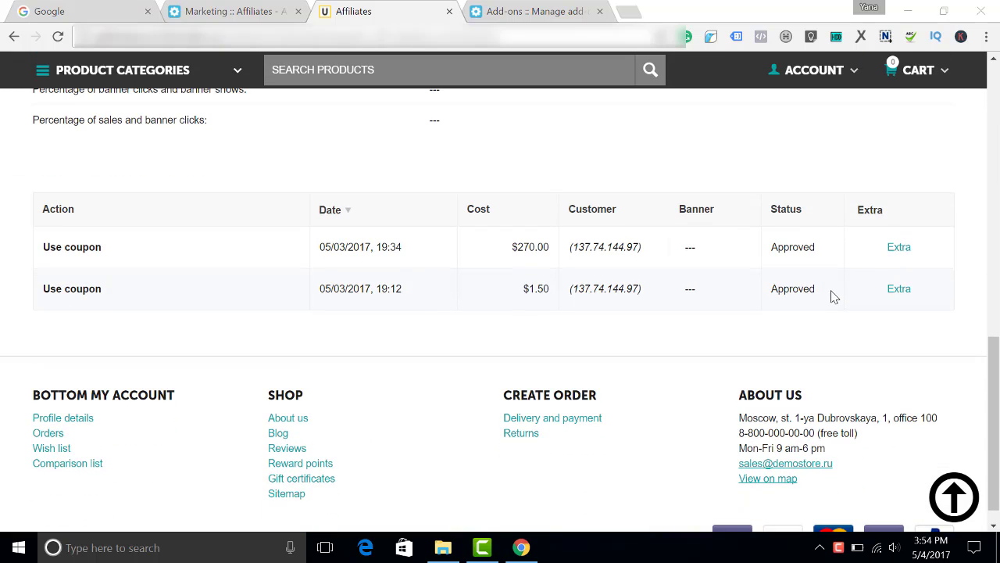
pyautogui.scroll(3, 835, 297)
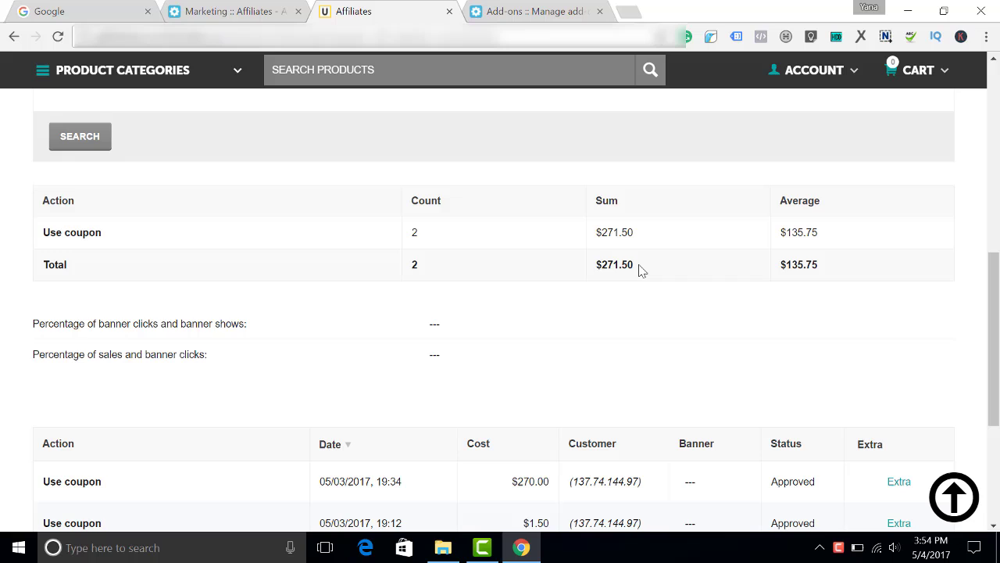
pyautogui.scroll(-1, 639, 270)
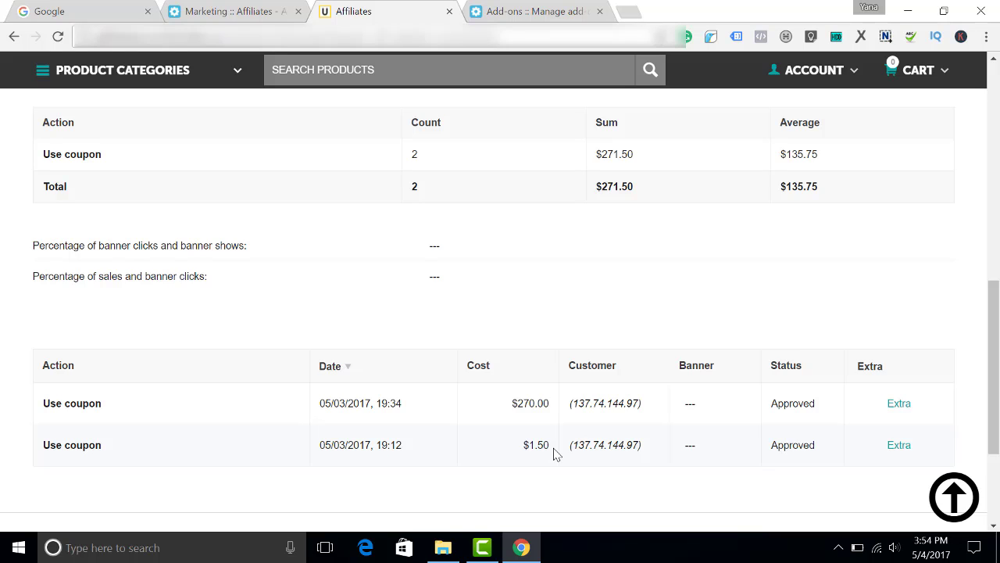
# Return to the storefront Affiliate plan page to view coupon 4-DISCOUNT30 at 5% commission
pyautogui.scroll(10, 553, 454)
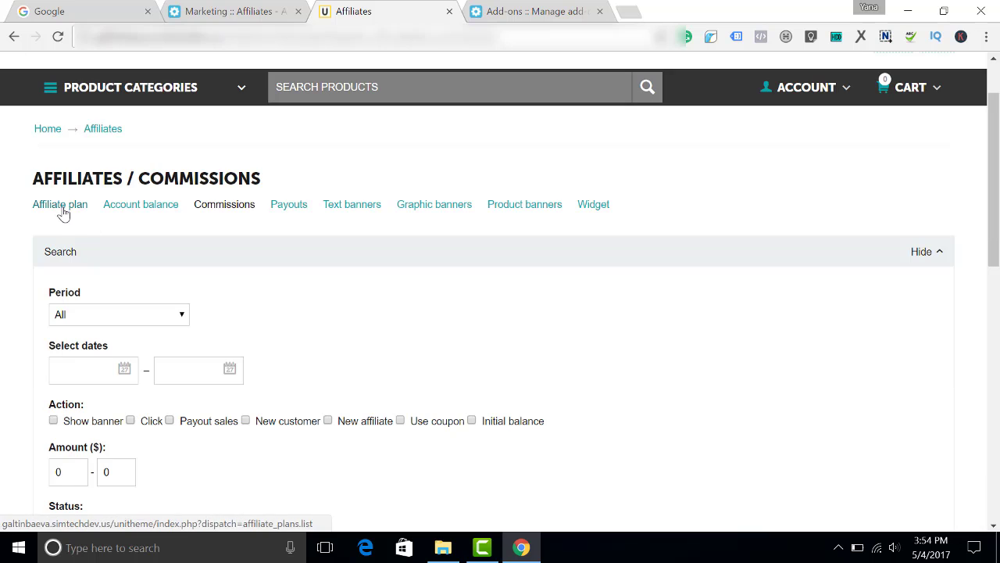
pyautogui.click(63, 212)
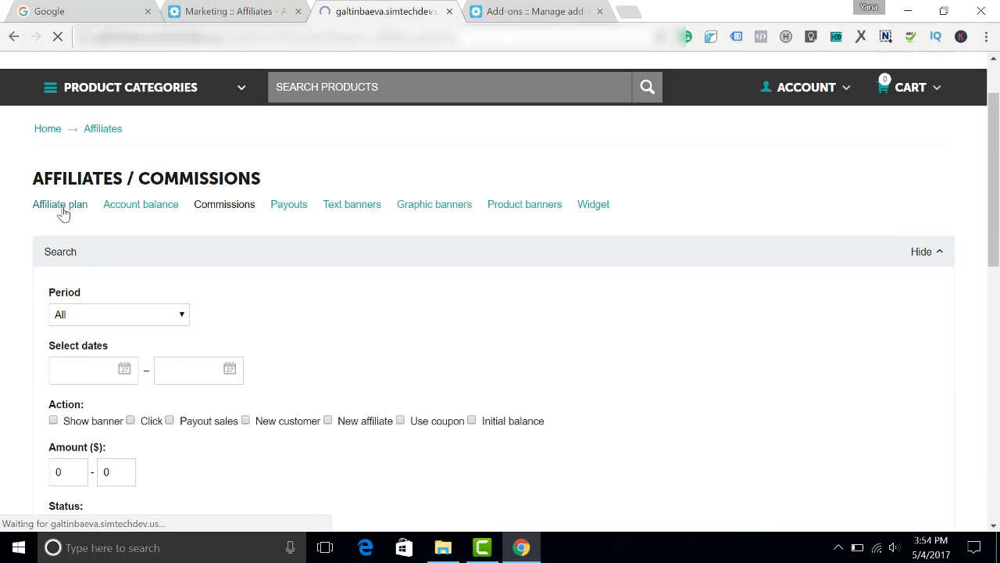
pyautogui.scroll(-4, 132, 234)
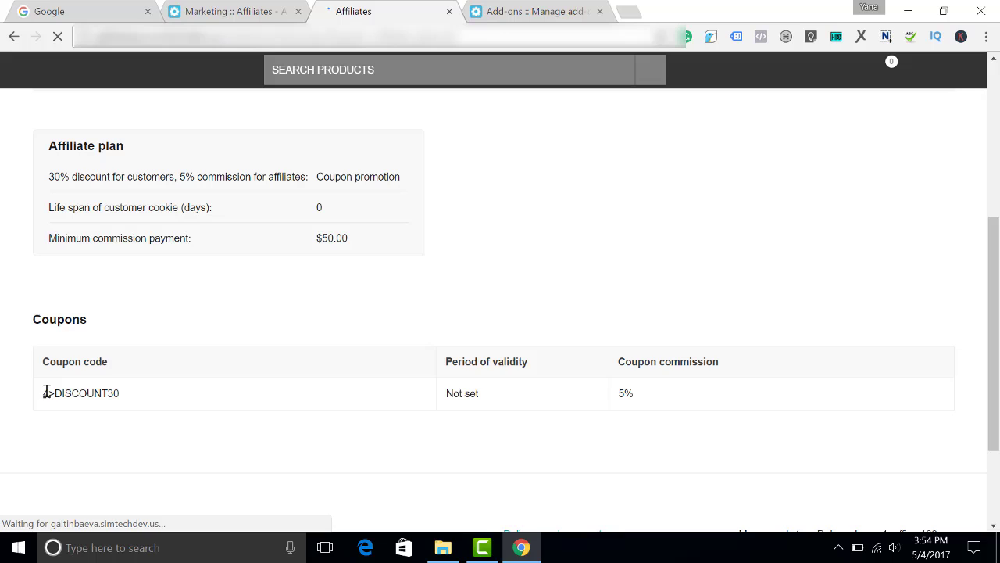